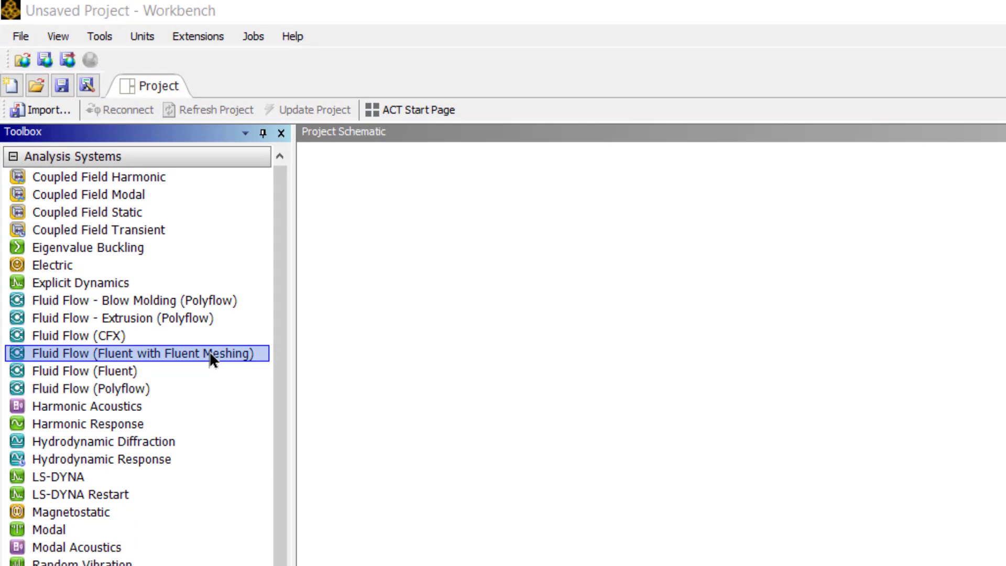
Step: Add a Fluid Flow (Fluent with Fluent Meshing) system and open its geometry in SpaceClaim
{"action": "left_click_drag", "start_coordinate": [212, 358], "coordinate": [398, 284]}
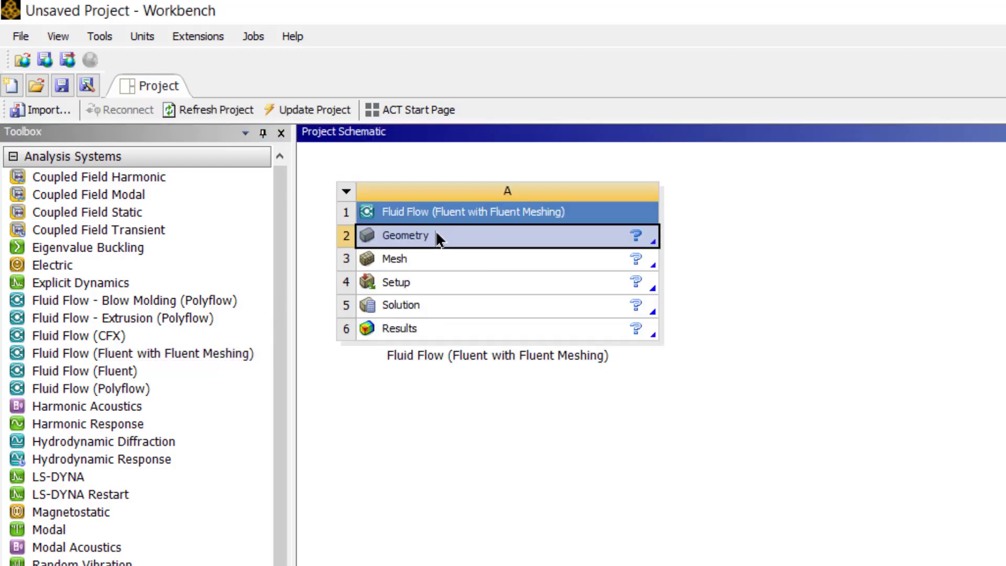
{"action": "double_click", "coordinate": [437, 235]}
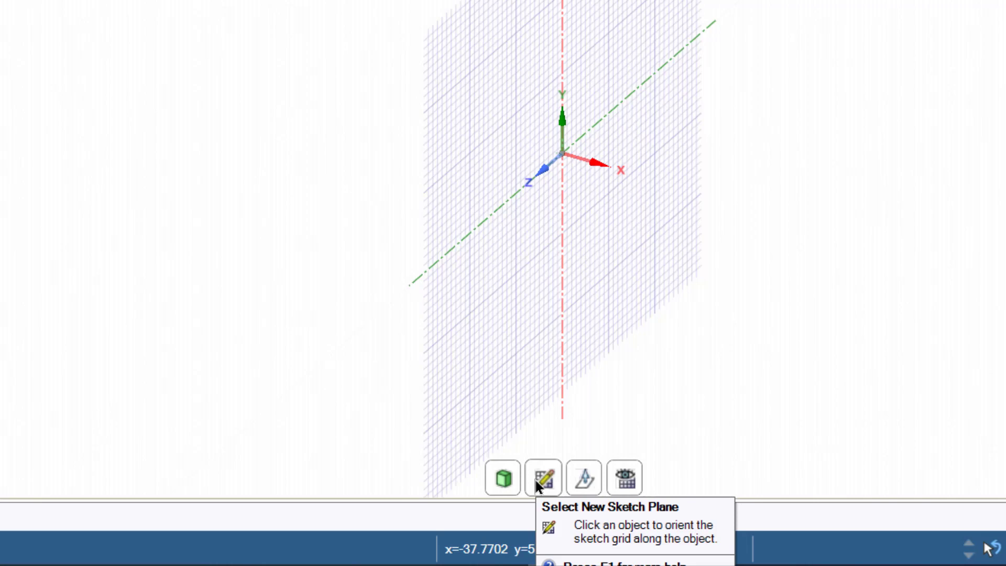
Step: Sketch a 100 mm circle at the origin on the YZ plane and end the sketch as a surface
{"action": "left_click", "coordinate": [535, 482]}
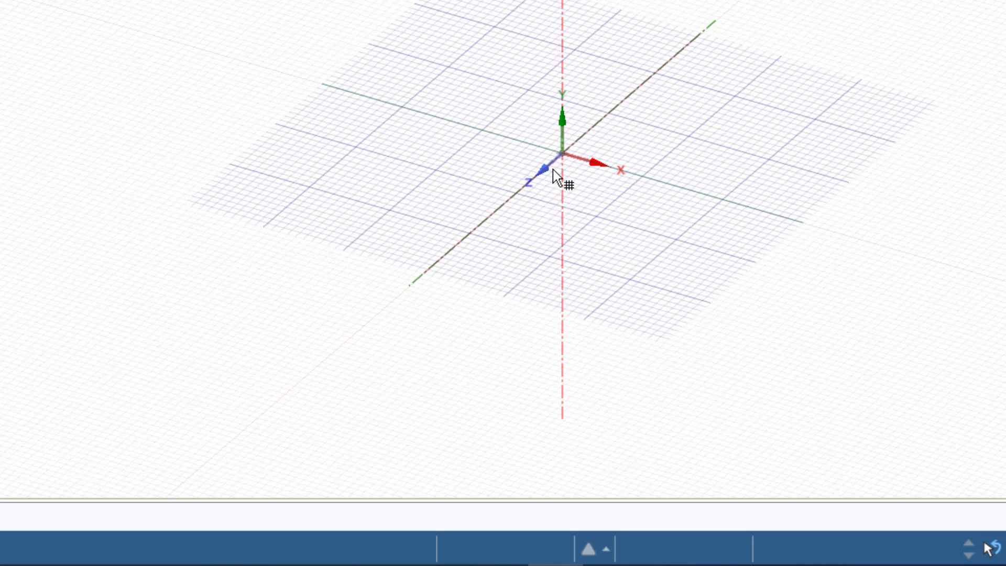
{"action": "left_click", "coordinate": [548, 145]}
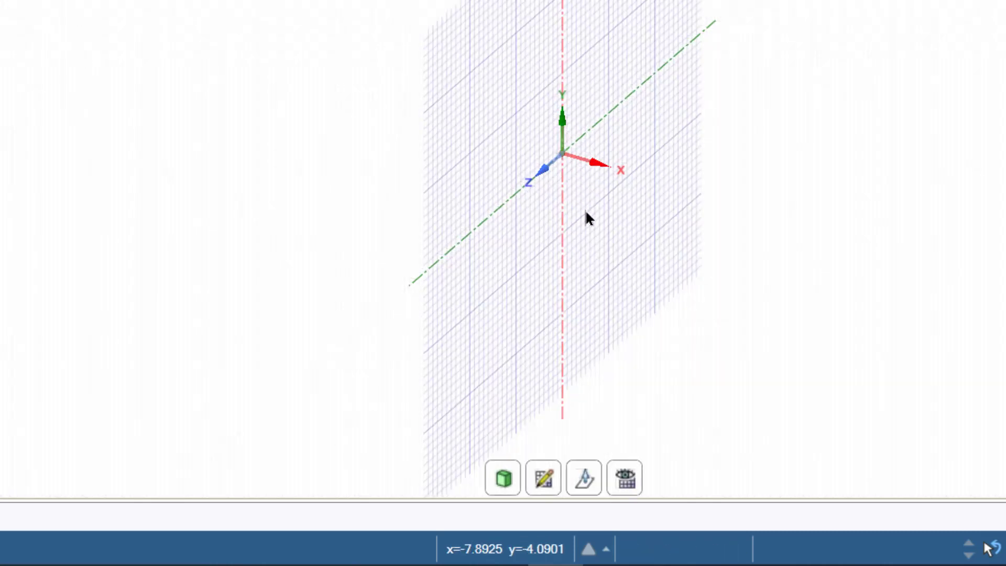
{"action": "left_click", "coordinate": [632, 492]}
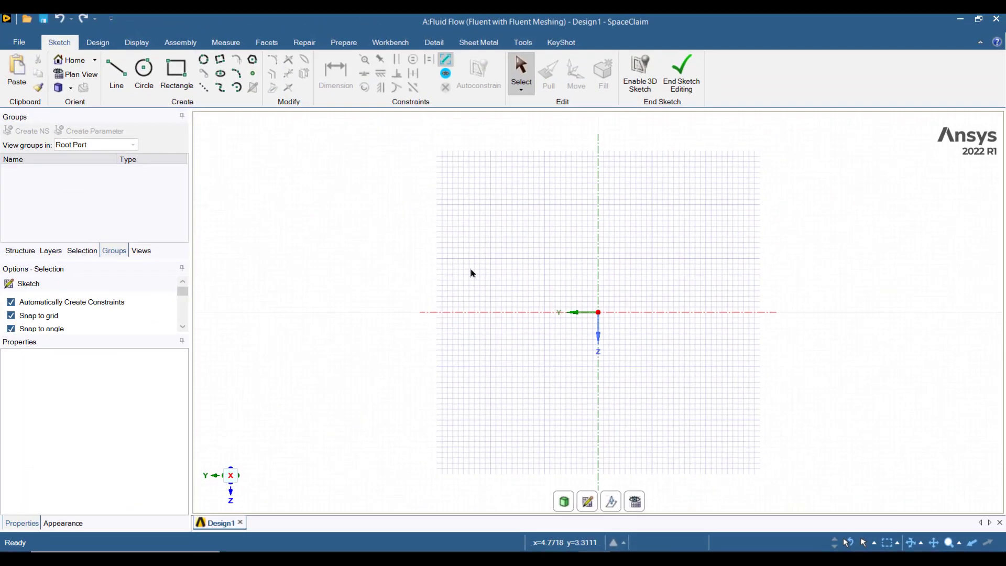
{"action": "left_click", "coordinate": [144, 69]}
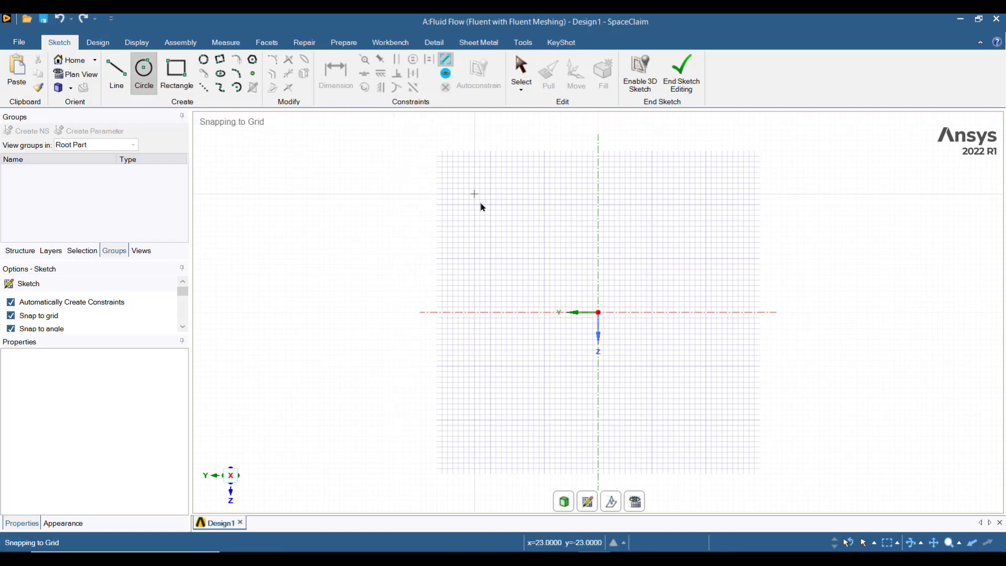
{"action": "left_click", "coordinate": [598, 312]}
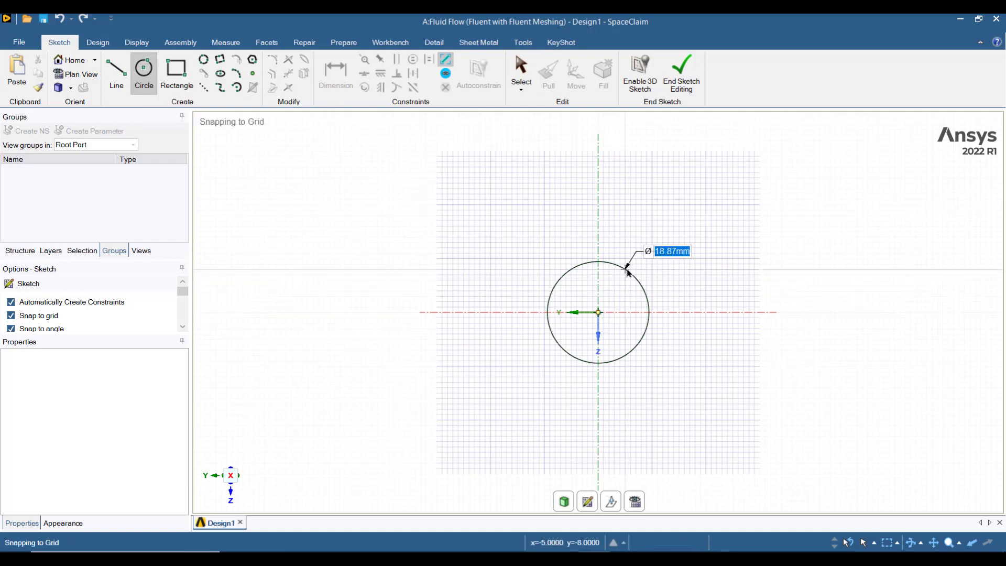
{"action": "type", "text": "100"}
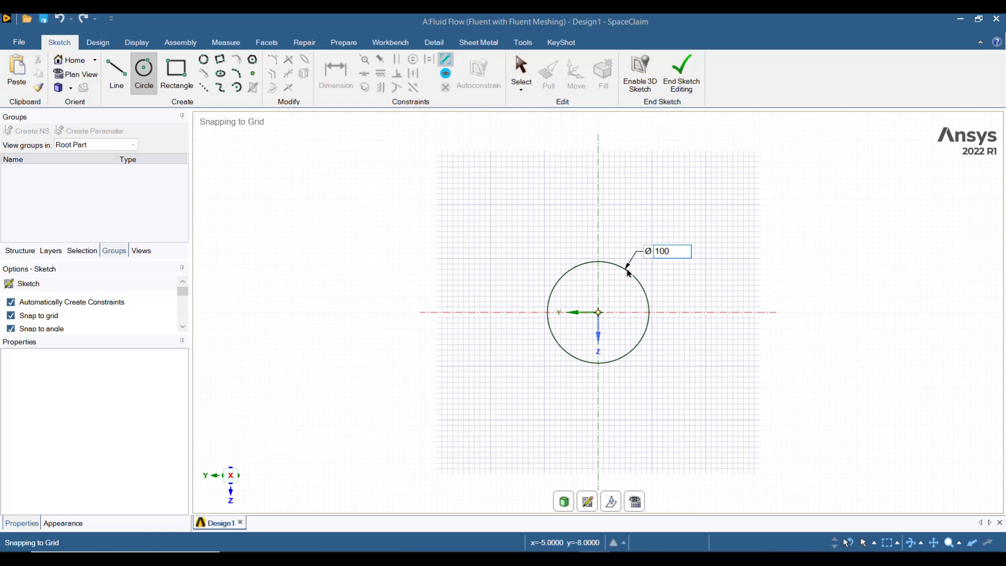
{"action": "key", "text": "Return"}
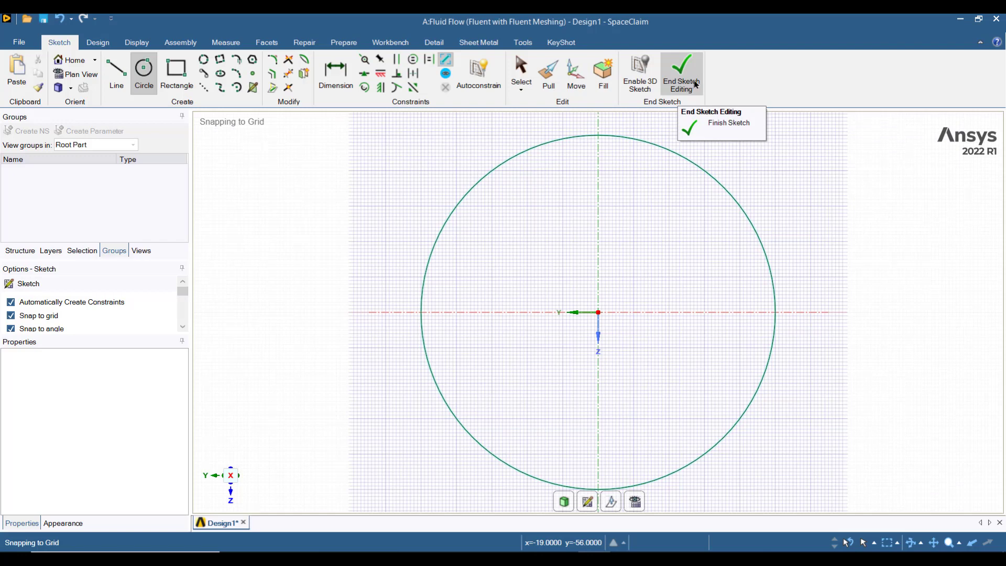
{"action": "left_click", "coordinate": [696, 85]}
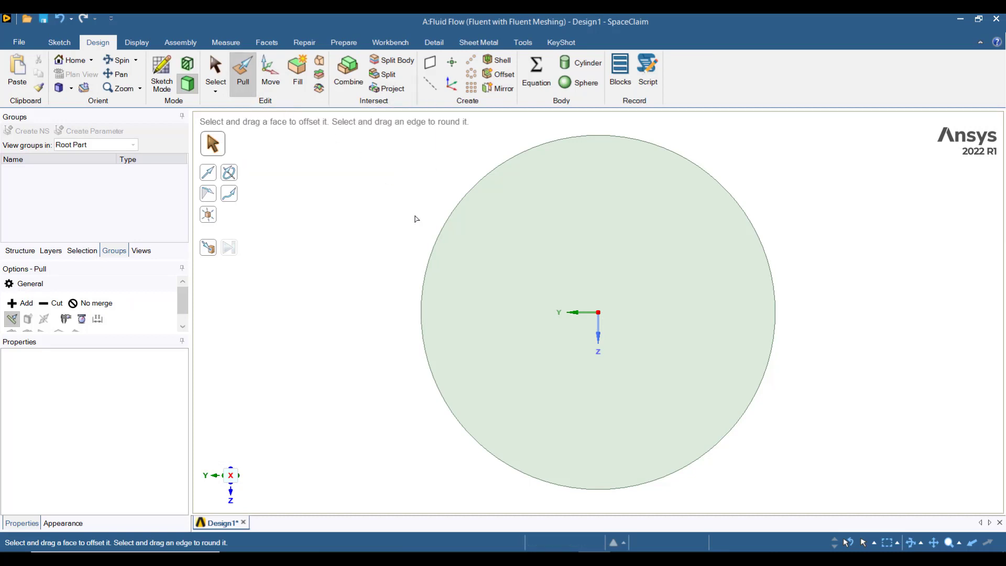
Step: Pull the circular face 3000 mm along the X axis into a solid pipe cylinder
{"action": "left_click", "coordinate": [70, 60]}
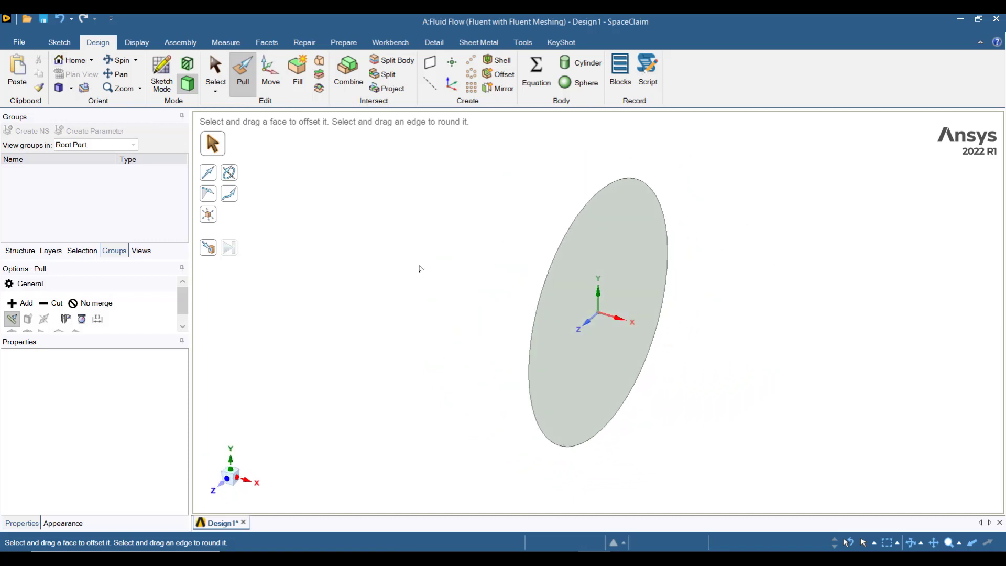
{"action": "left_click", "coordinate": [565, 302]}
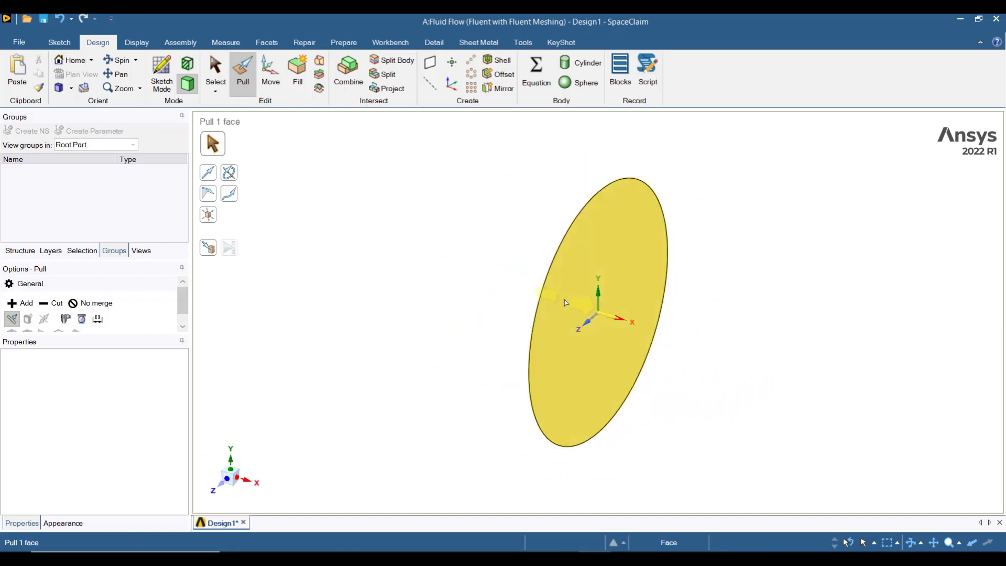
{"action": "left_click", "coordinate": [566, 302]}
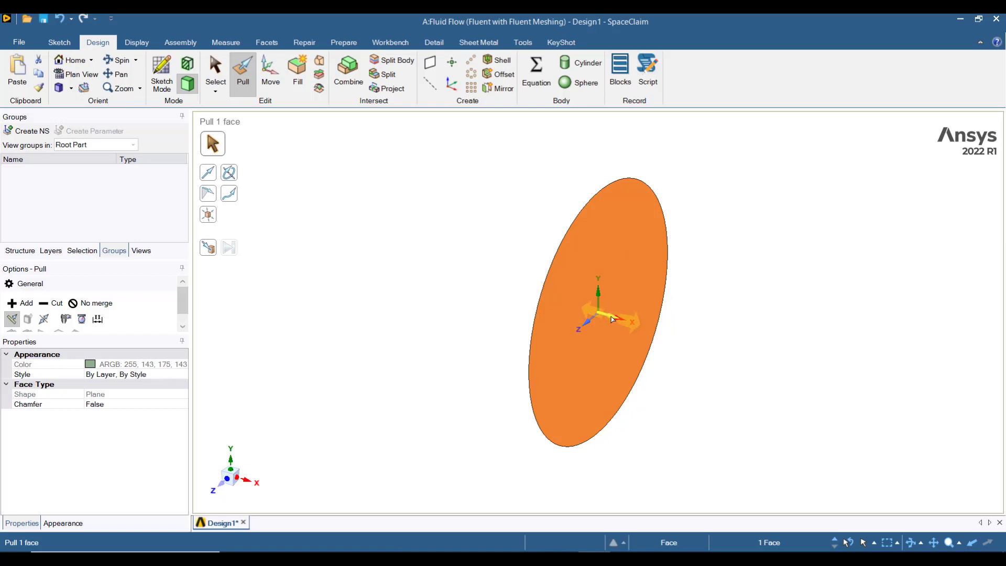
{"action": "left_click_drag", "start_coordinate": [612, 319], "coordinate": [653, 337]}
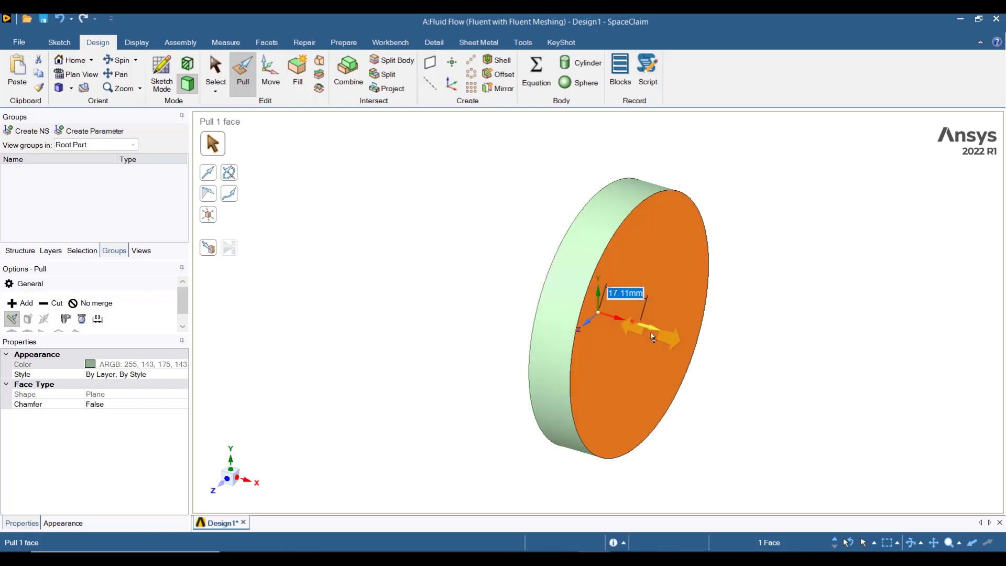
{"action": "type", "text": "3000"}
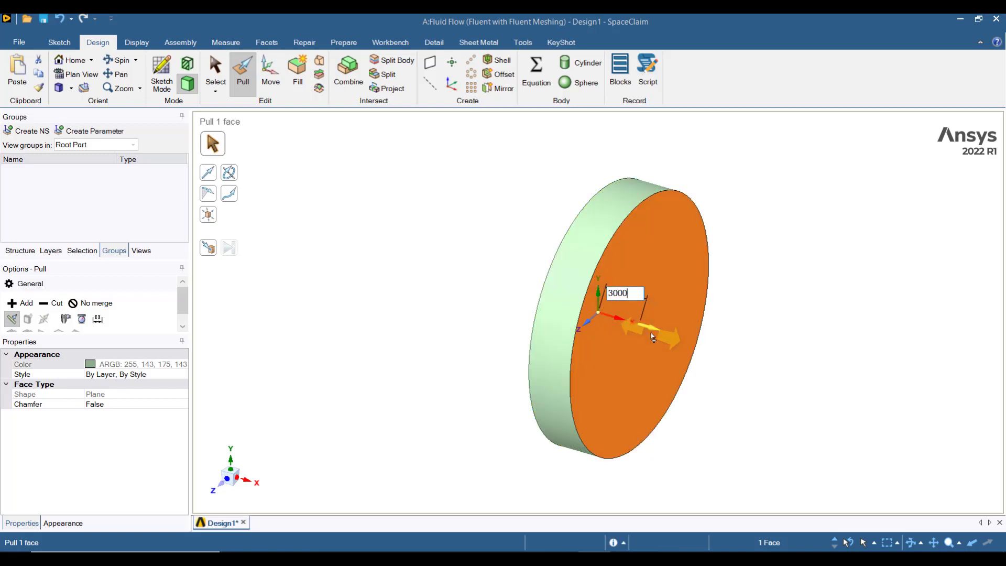
{"action": "key", "text": "Return"}
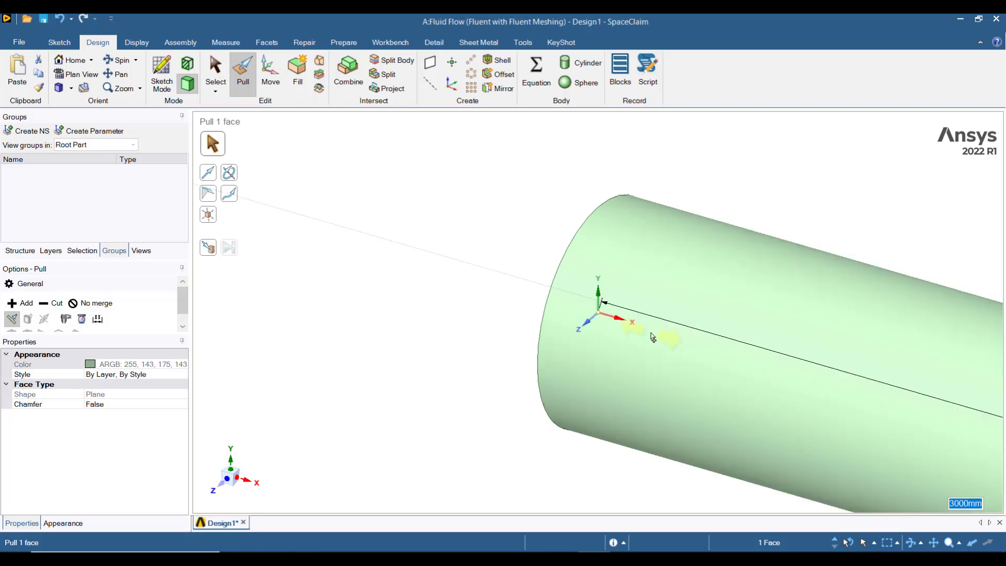
{"action": "scroll", "coordinate": [653, 337], "scroll_direction": "down", "scroll_amount": 5}
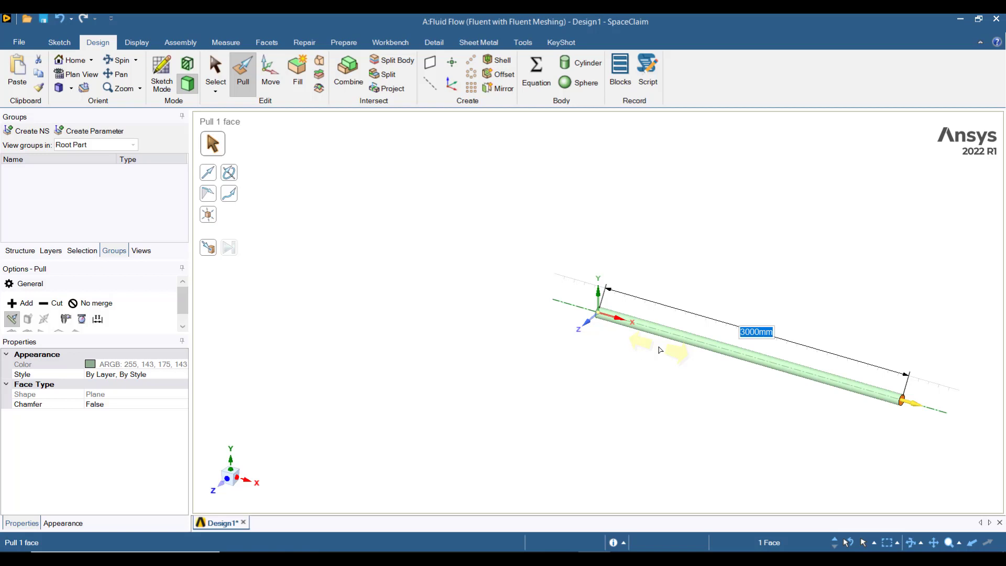
Step: Create a named selection 'outlet' on the pipe's far end face
{"action": "key", "text": "z"}
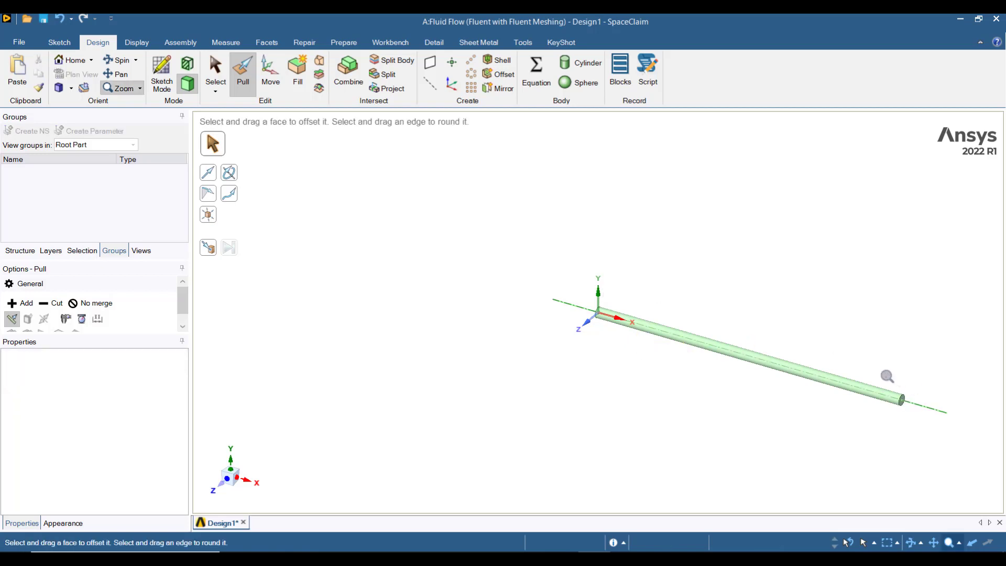
{"action": "left_click_drag", "start_coordinate": [887, 378], "coordinate": [925, 451]}
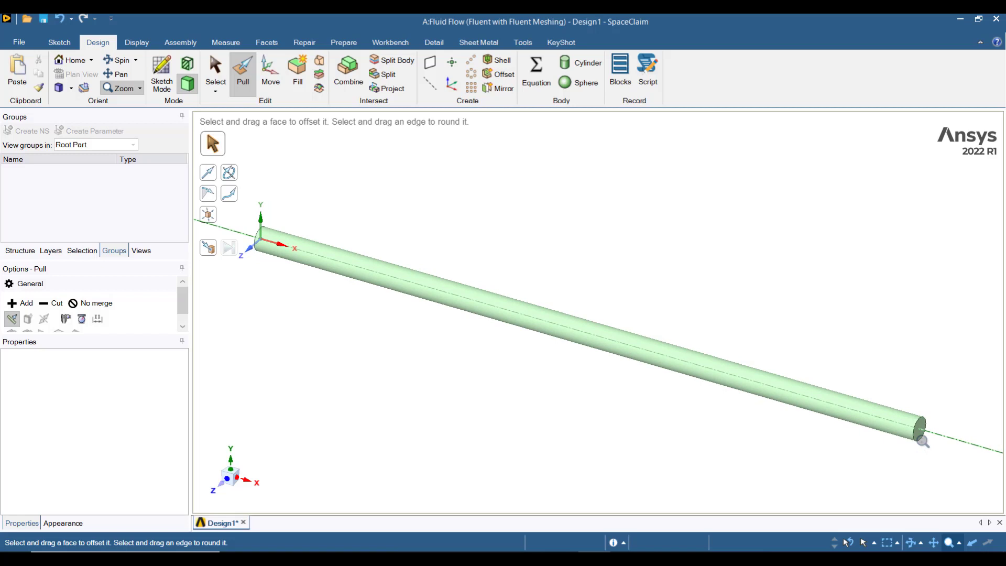
{"action": "left_click", "coordinate": [951, 545]}
{"action": "left_click", "coordinate": [921, 438]}
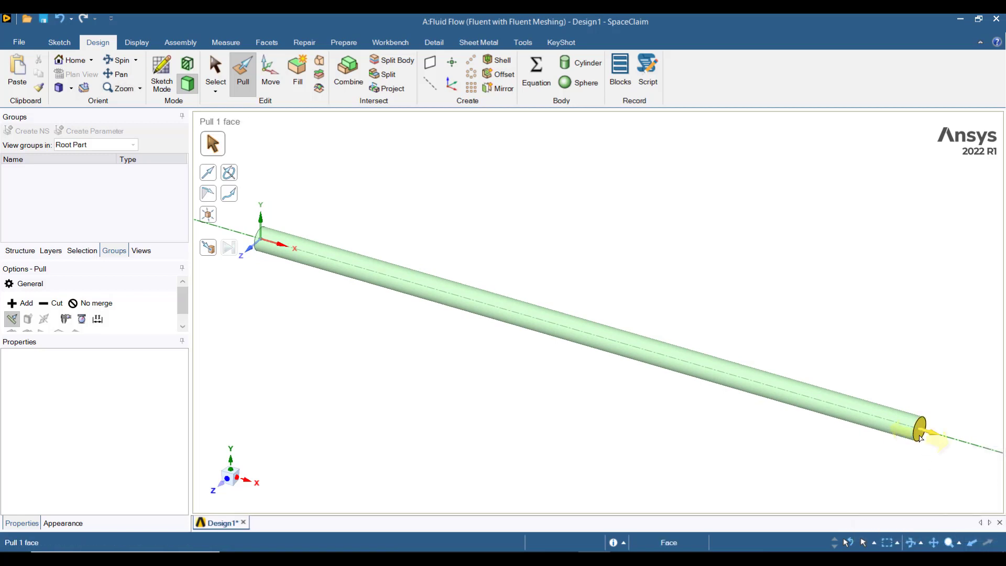
{"action": "left_click", "coordinate": [921, 438]}
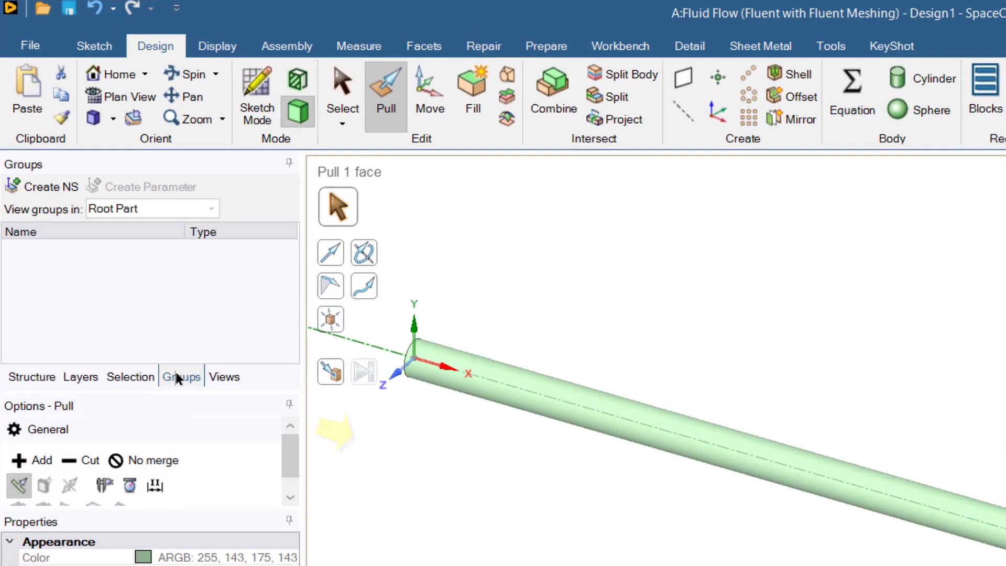
{"action": "left_click", "coordinate": [45, 187]}
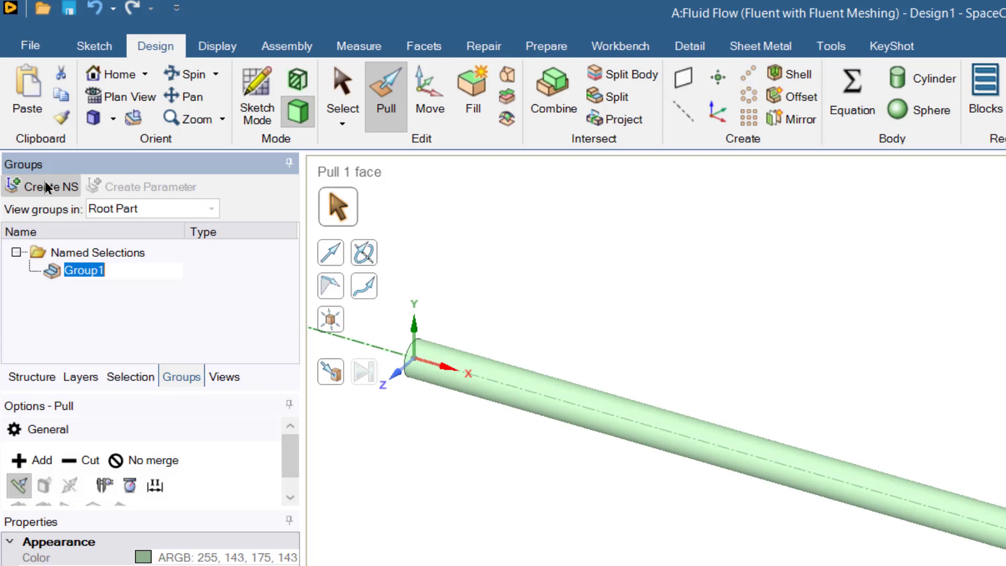
{"action": "key", "text": "BackSpace"}
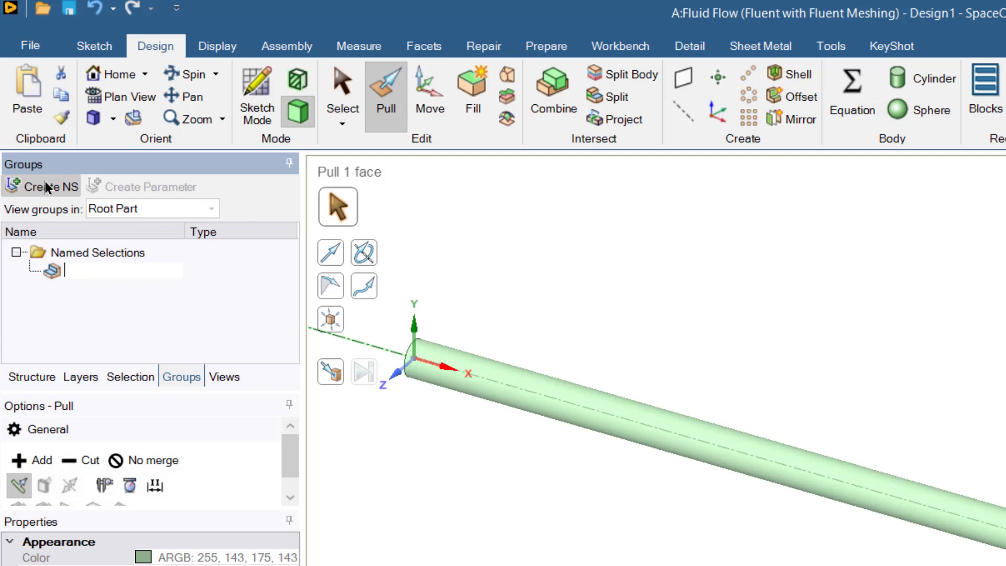
{"action": "type", "text": "outlet"}
{"action": "key", "text": "Return"}
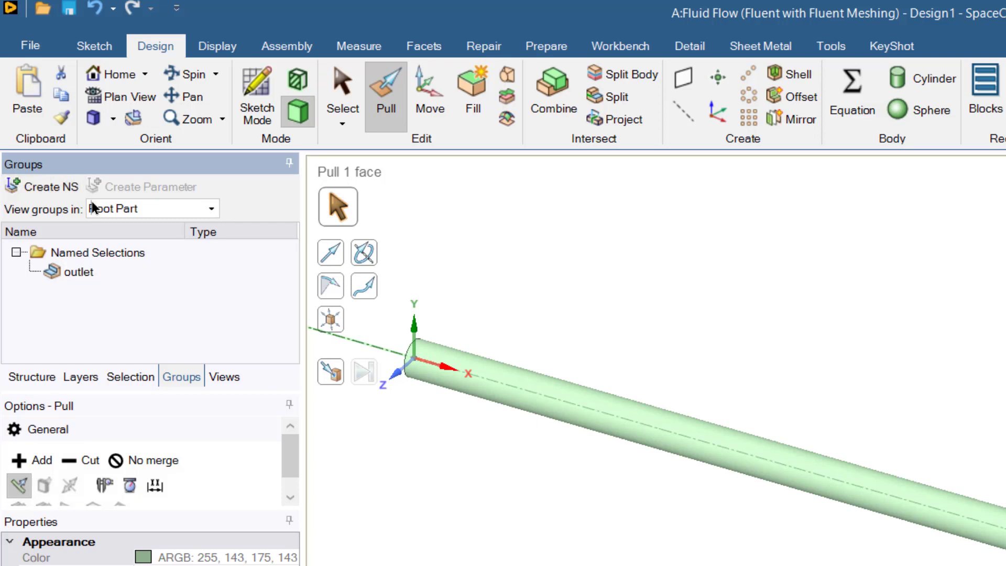
Step: Create a named selection 'pipewall' on the cylindrical wall
{"action": "left_click", "coordinate": [583, 415]}
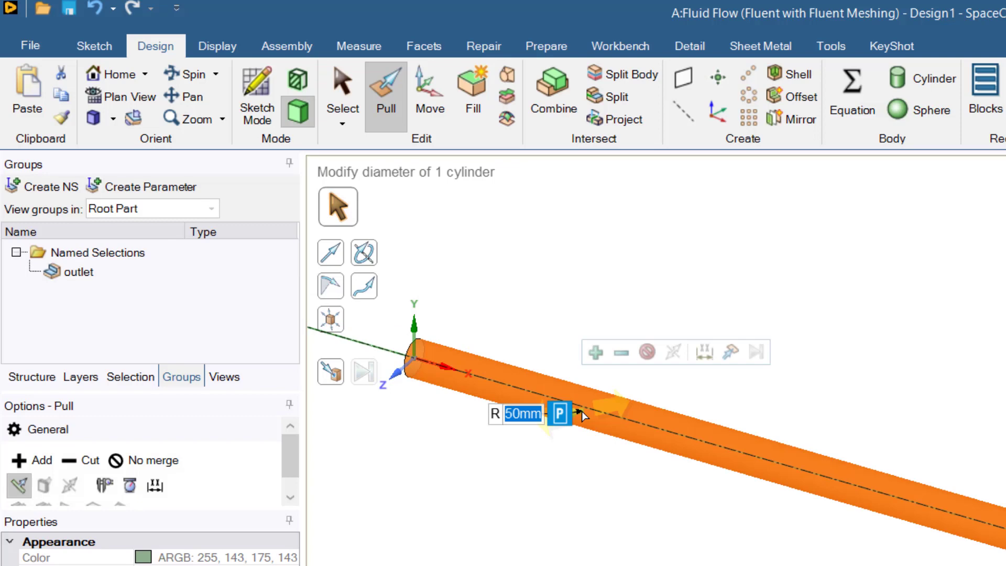
{"action": "left_click", "coordinate": [55, 189]}
{"action": "type", "text": "pipewall"}
{"action": "key", "text": "Return"}
{"action": "key", "text": "Escape"}
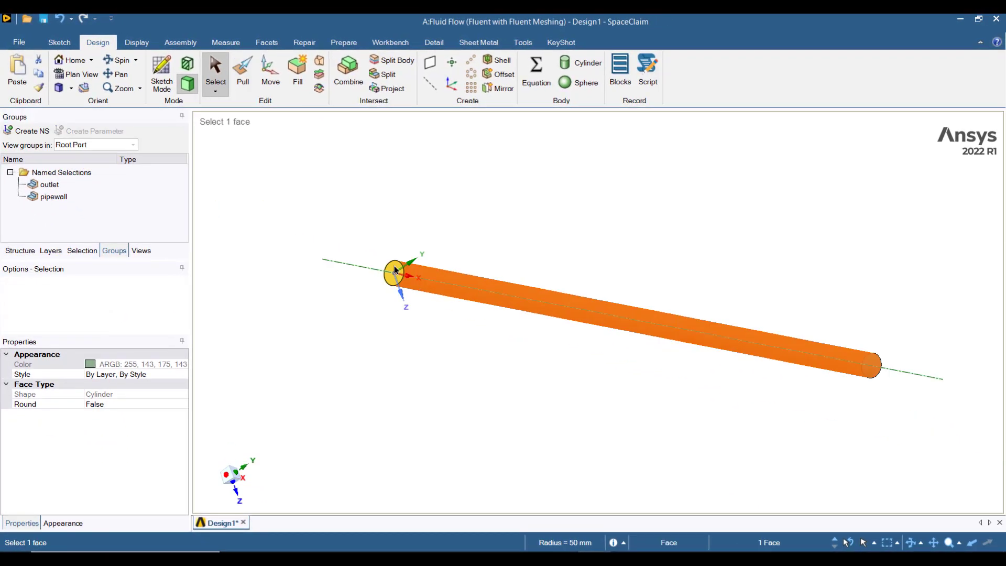
Step: Create the 'inlet' named selection on the pipe's starting end face
{"action": "left_click", "coordinate": [396, 271]}
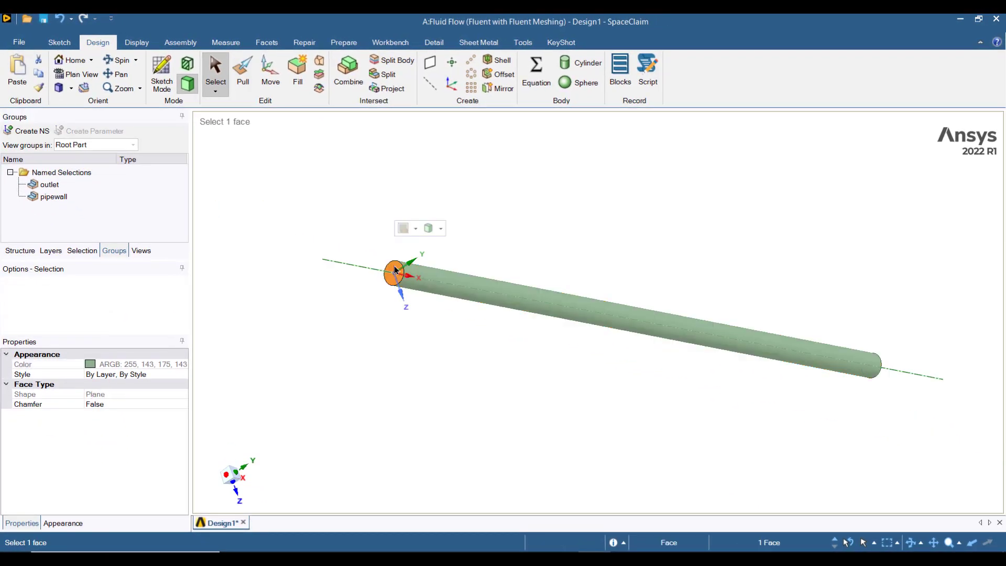
{"action": "left_click", "coordinate": [28, 130]}
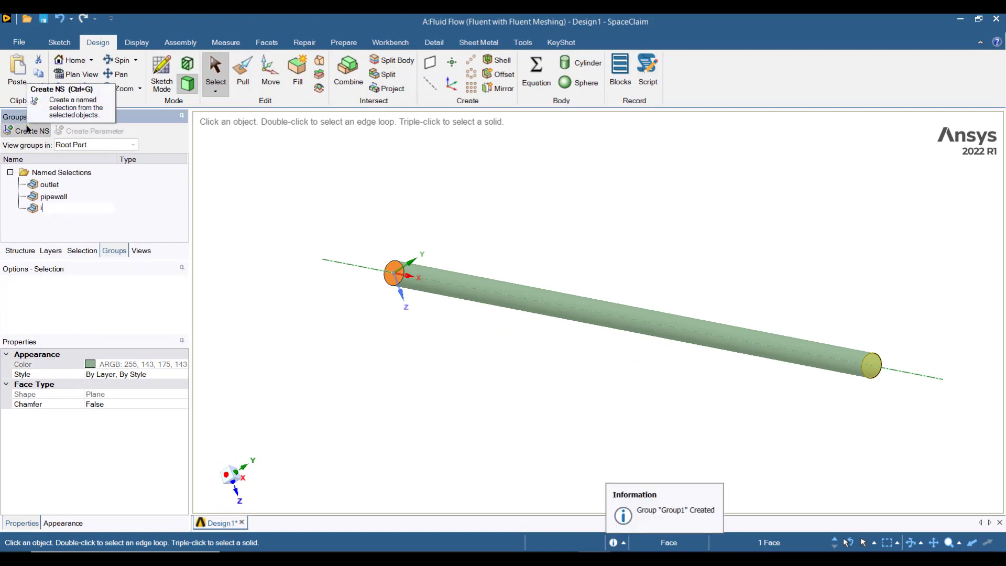
{"action": "left_click", "coordinate": [357, 198]}
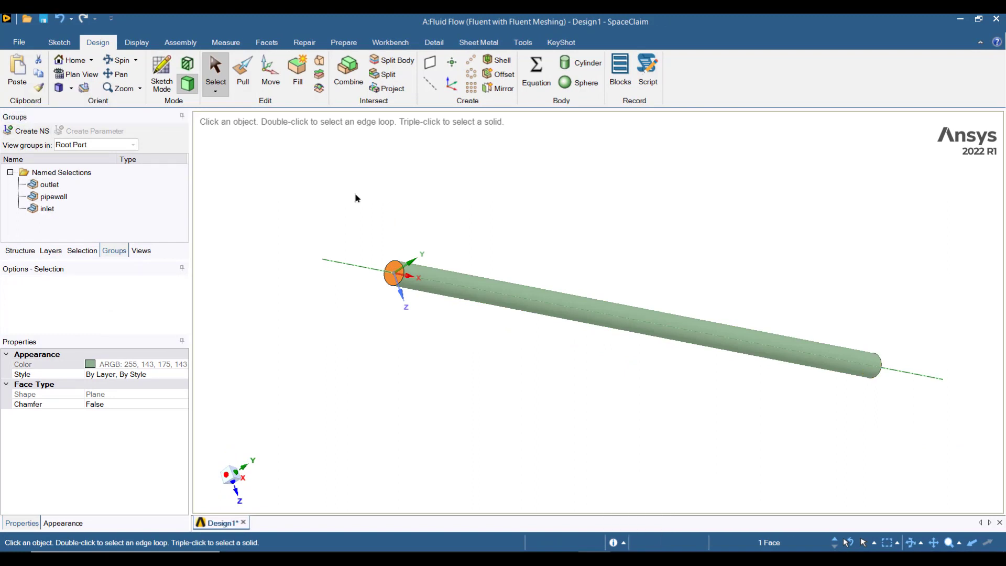
Step: Close SpaceClaim and launch Fluent Meshing from the Mesh cell
{"action": "left_click", "coordinate": [996, 24]}
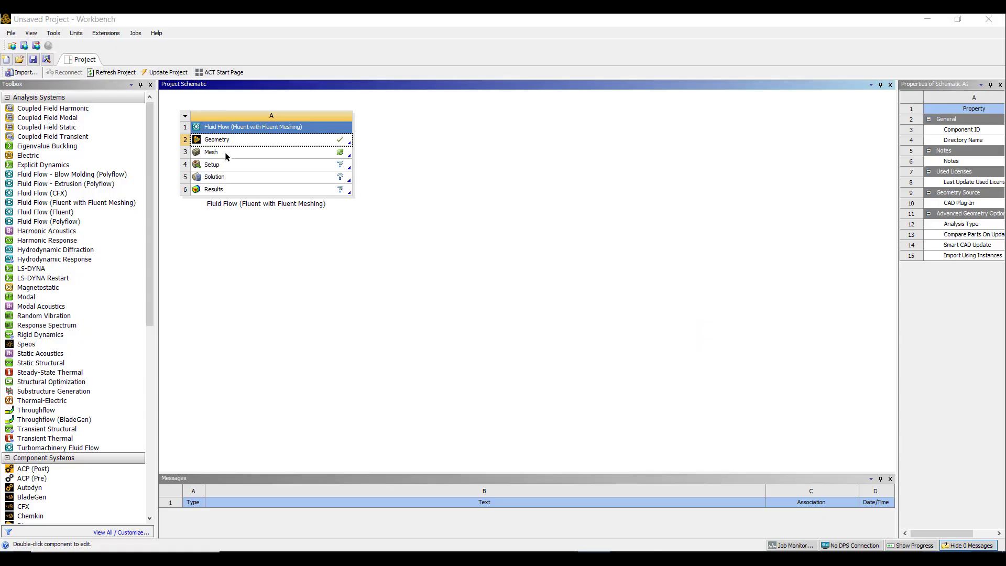
{"action": "double_click", "coordinate": [226, 153]}
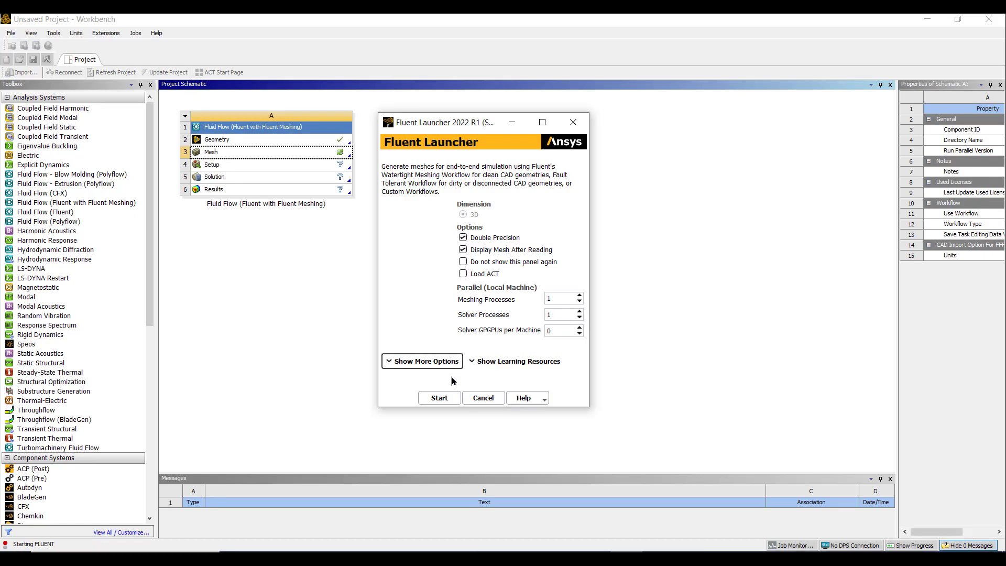
{"action": "left_click", "coordinate": [445, 398]}
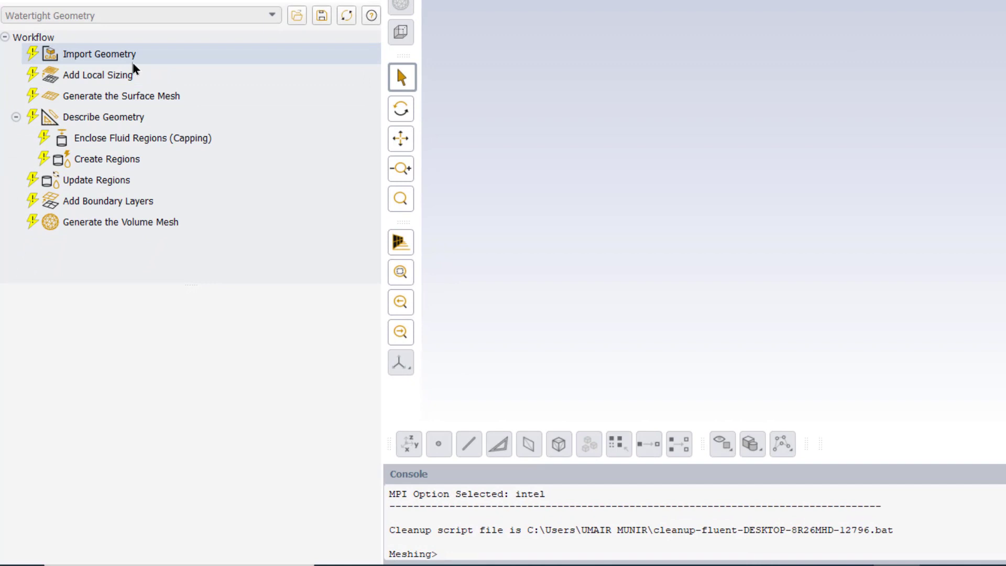
Step: Import the pipe geometry, skip local sizing, and generate the surface mesh
{"action": "left_click", "coordinate": [134, 60]}
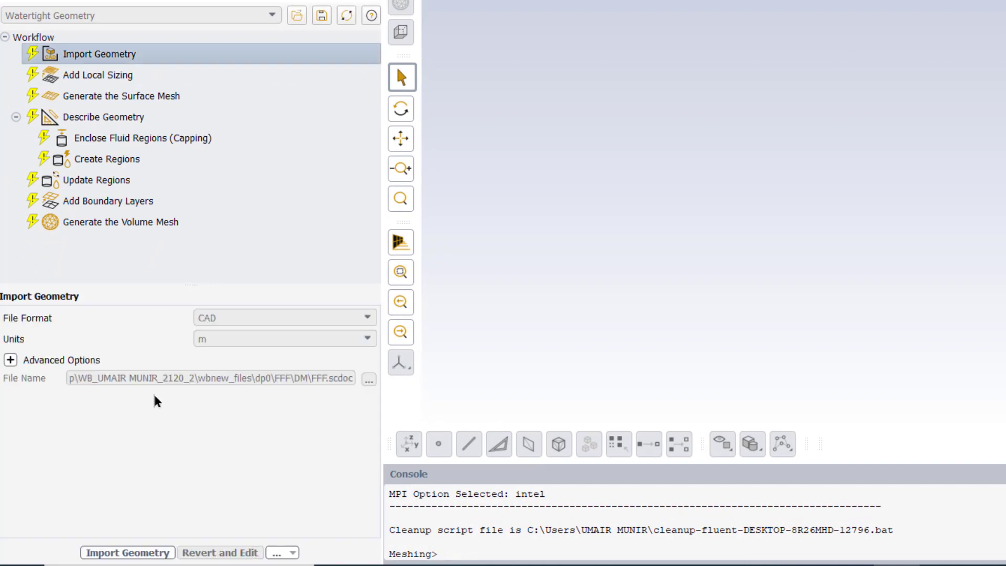
{"action": "left_click", "coordinate": [139, 550]}
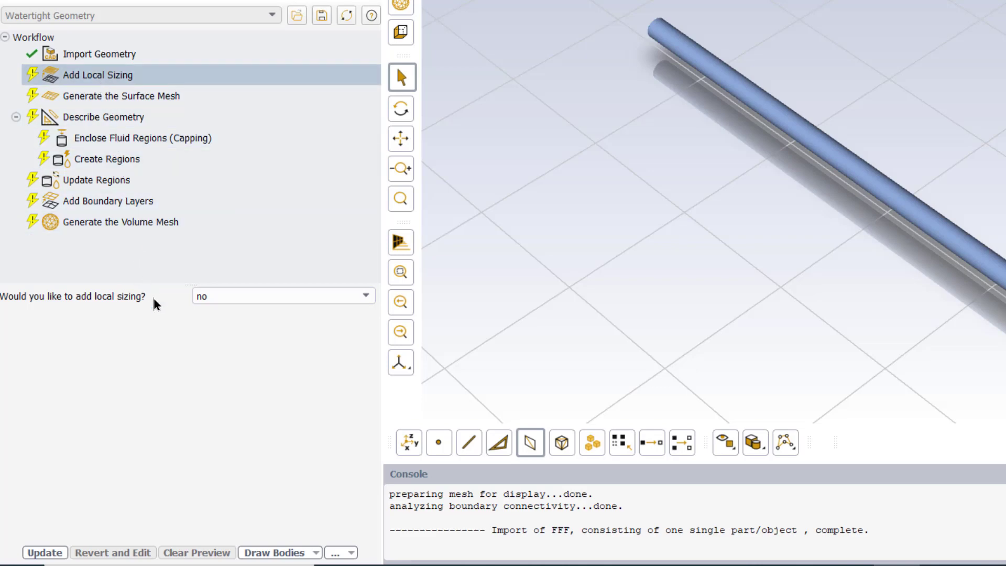
{"action": "left_click", "coordinate": [44, 553]}
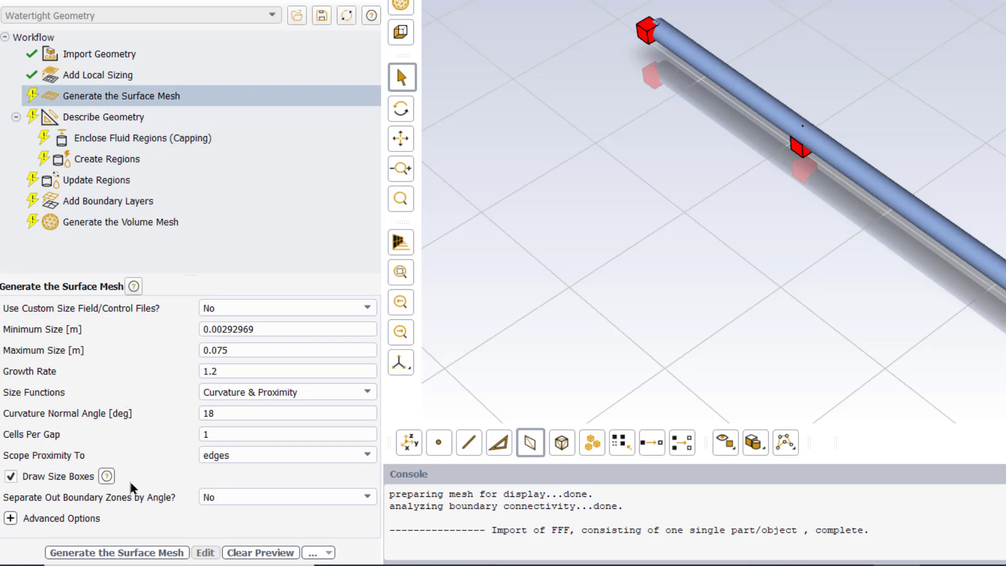
{"action": "left_click", "coordinate": [117, 553]}
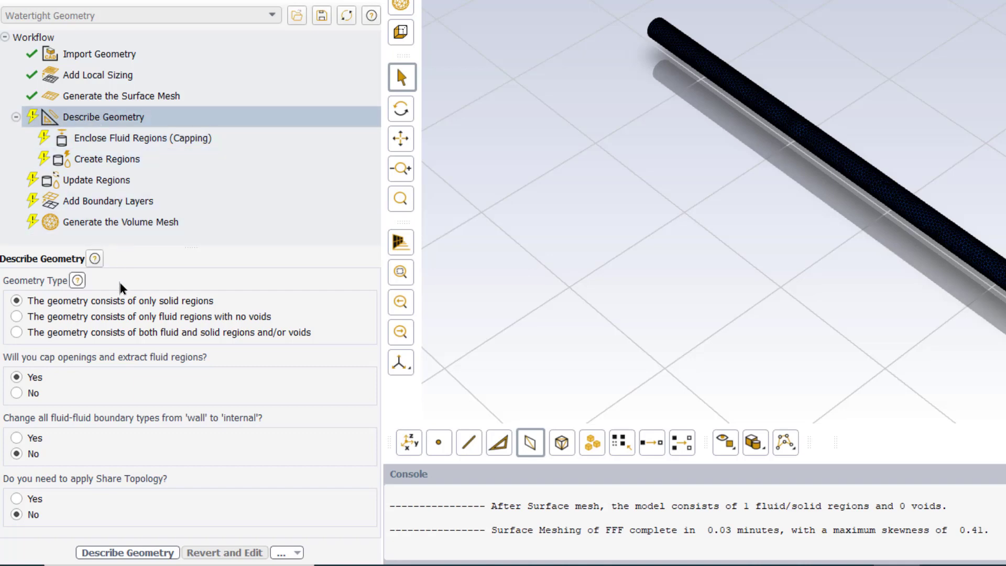
Step: Describe the geometry as fluid-only with no voids, then update boundaries and regions
{"action": "left_click", "coordinate": [132, 322]}
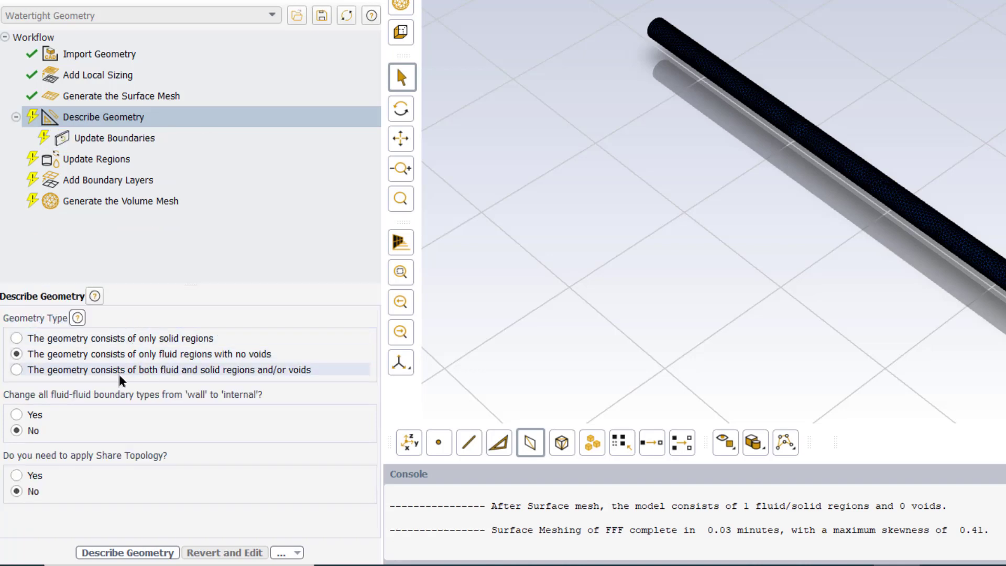
{"action": "left_click", "coordinate": [121, 554]}
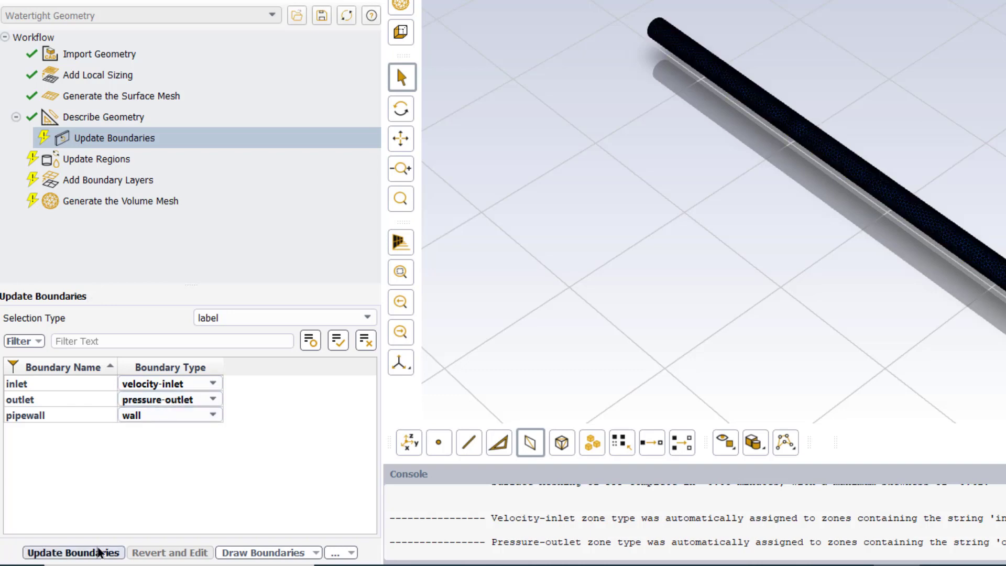
{"action": "left_click", "coordinate": [99, 552]}
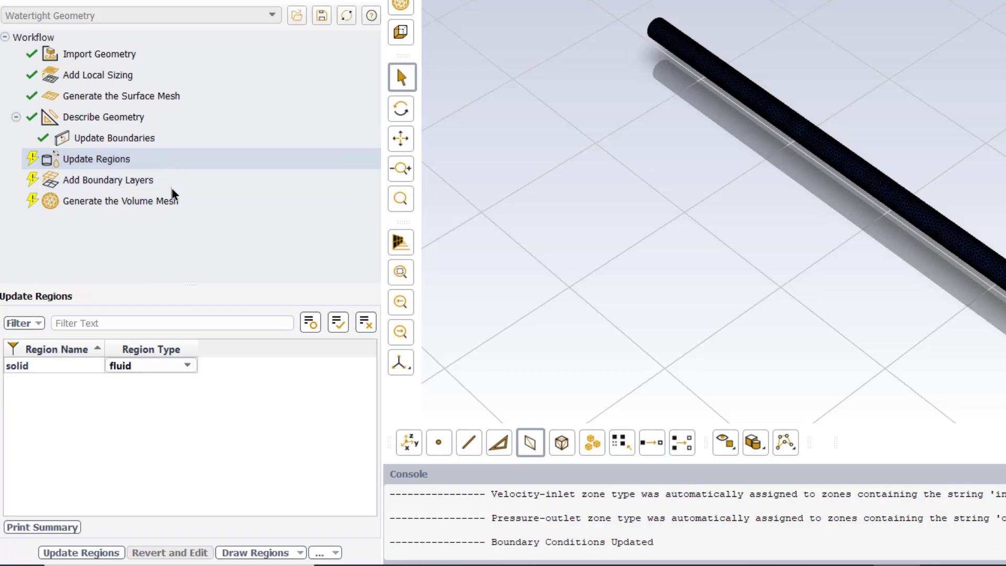
{"action": "left_click", "coordinate": [83, 553]}
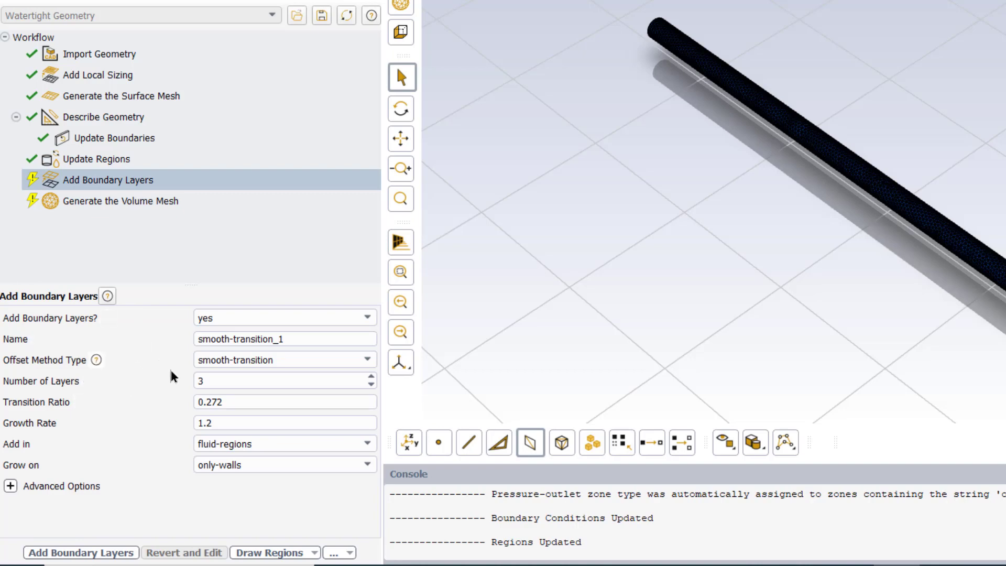
Step: Add 9 boundary layers and generate the polyhedral volume mesh
{"action": "left_click", "coordinate": [218, 380]}
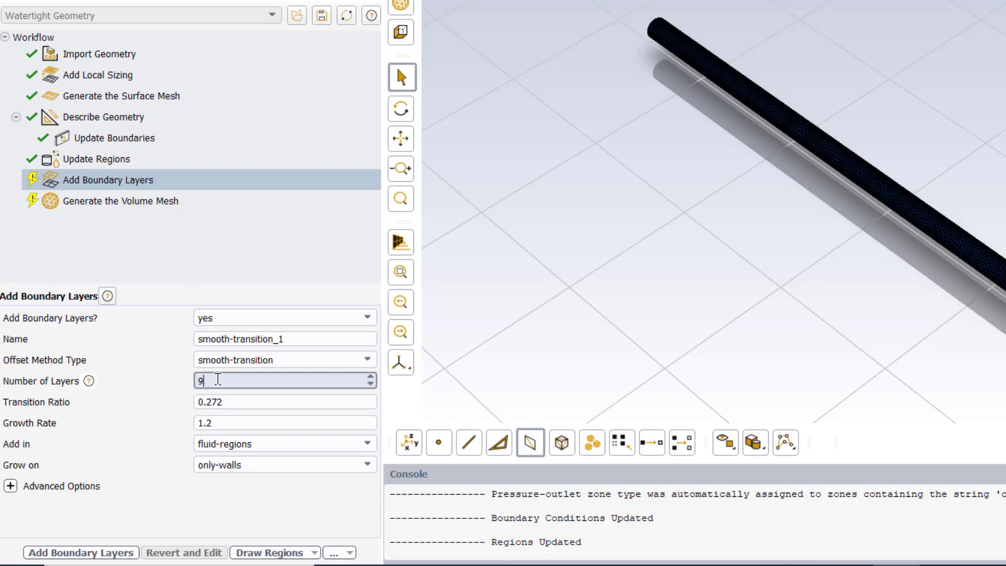
{"action": "left_click", "coordinate": [89, 554]}
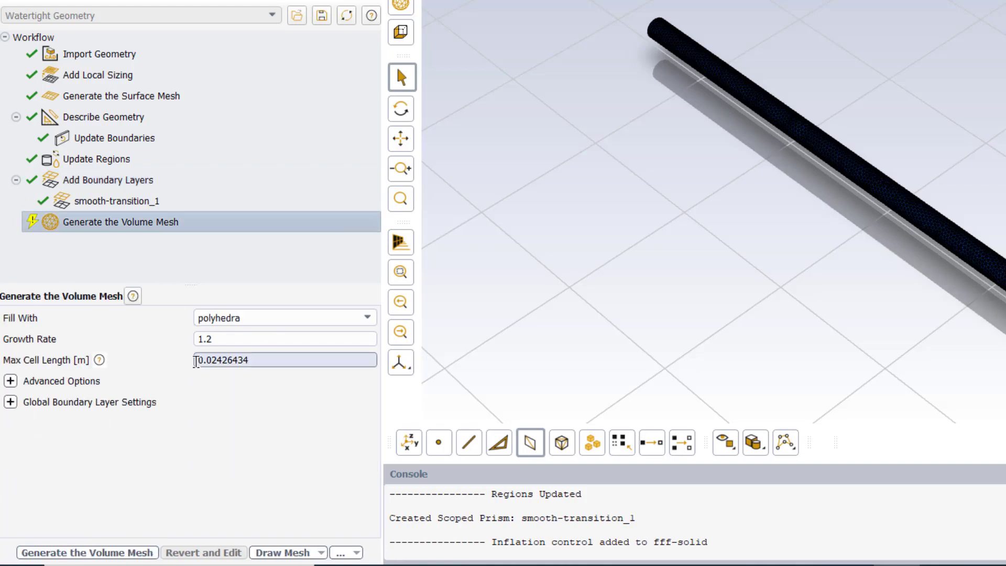
{"action": "left_click", "coordinate": [110, 551]}
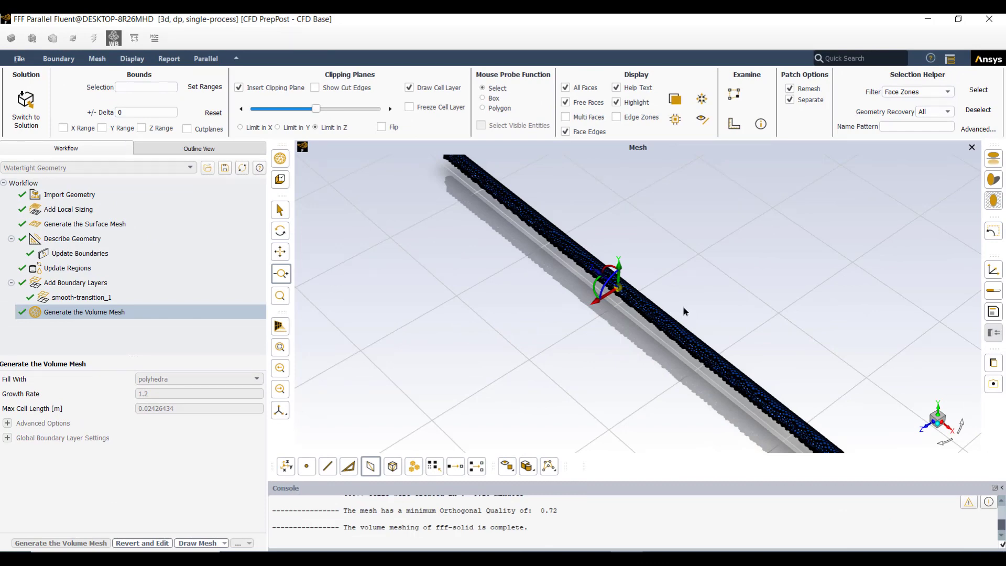
{"action": "scroll", "coordinate": [690, 326], "scroll_direction": "up", "scroll_amount": 10}
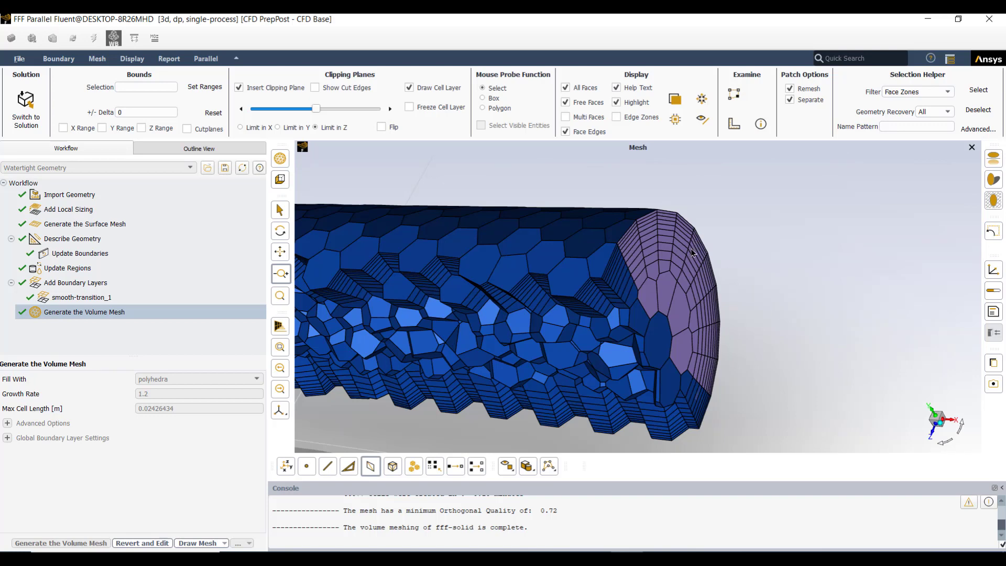
Step: Switch Fluent from meshing to solution mode, confirming with Yes
{"action": "left_click", "coordinate": [27, 105]}
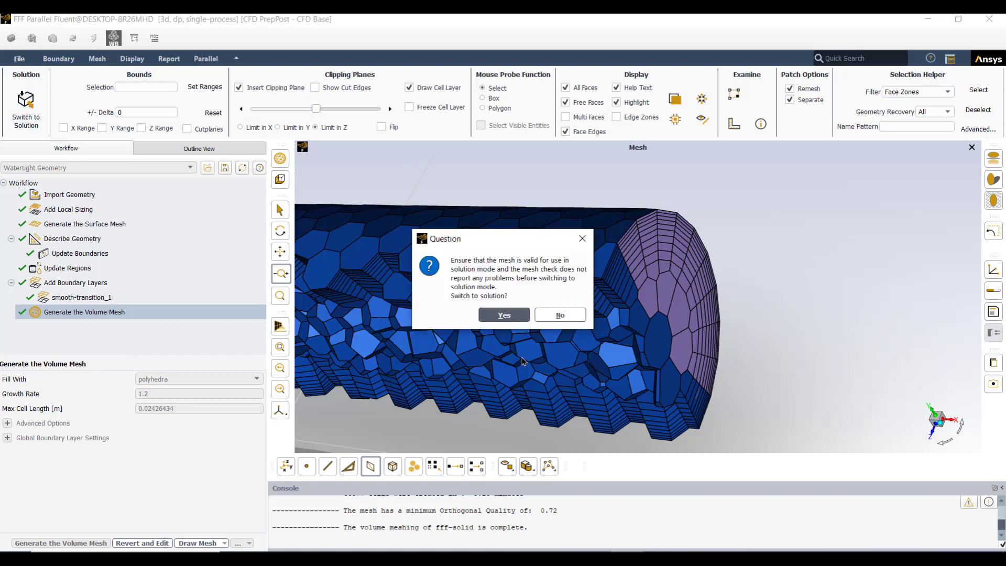
{"action": "left_click", "coordinate": [512, 315]}
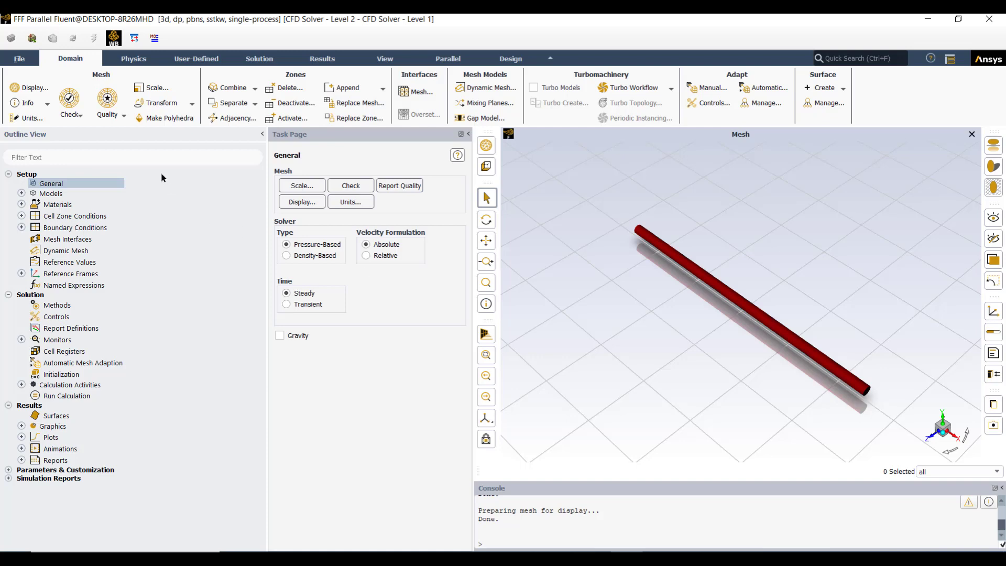
Step: Set the viscous model to k-omega SST with the production limiter
{"action": "left_click", "coordinate": [133, 60]}
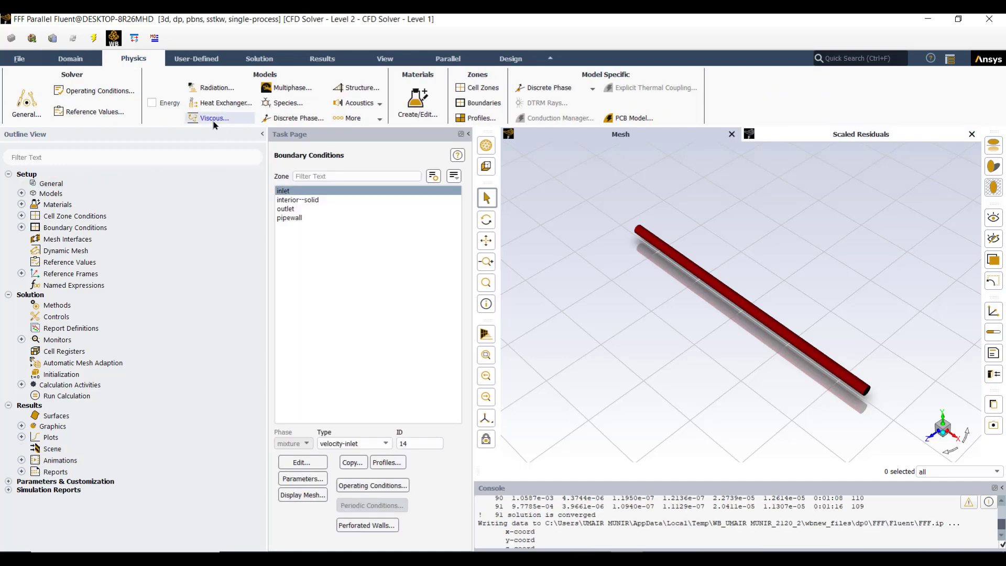
{"action": "left_click", "coordinate": [213, 120]}
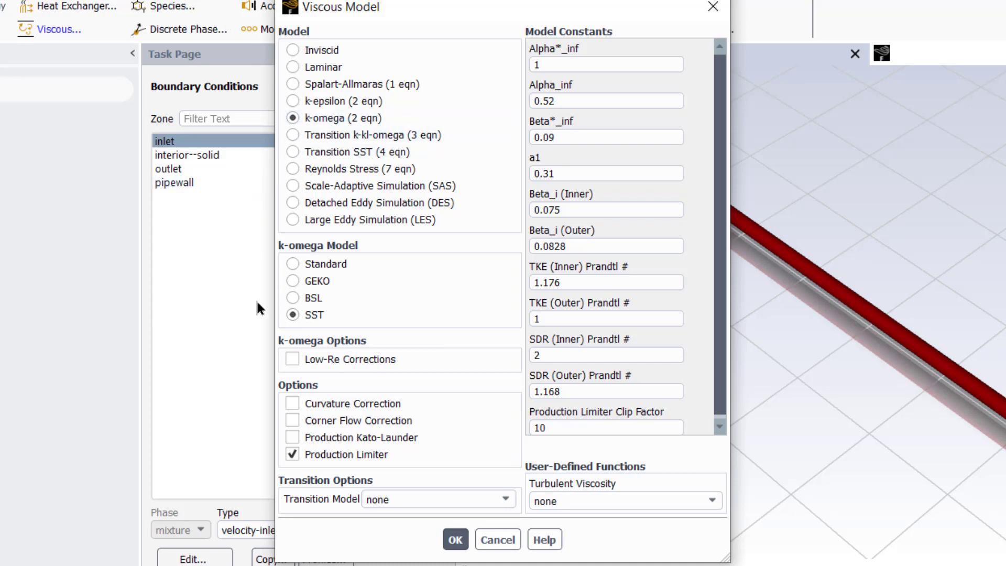
{"action": "left_click", "coordinate": [454, 539]}
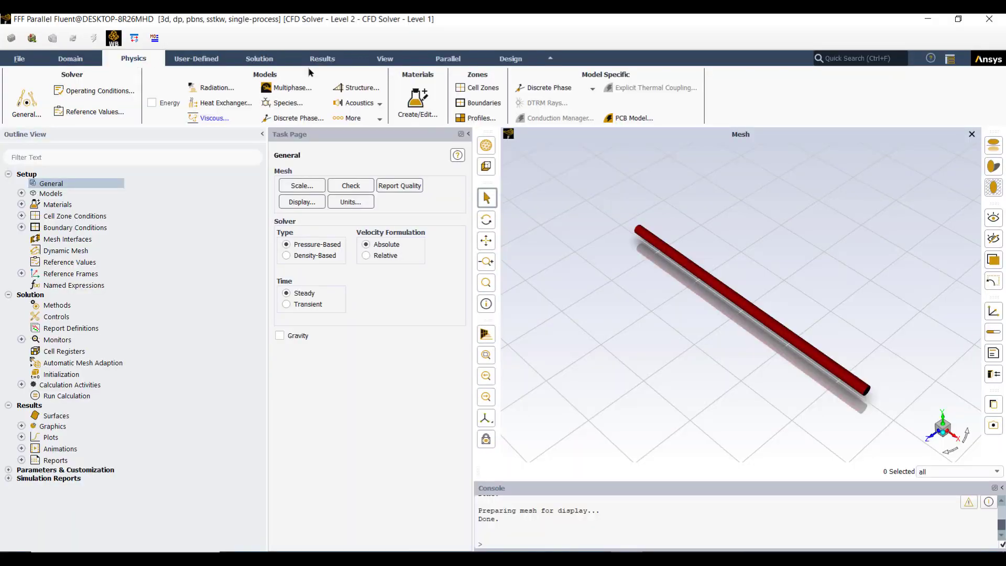
Step: Copy water-liquid (density 998.2, viscosity 0.001003) from the Fluent database into the case materials
{"action": "left_click", "coordinate": [414, 103]}
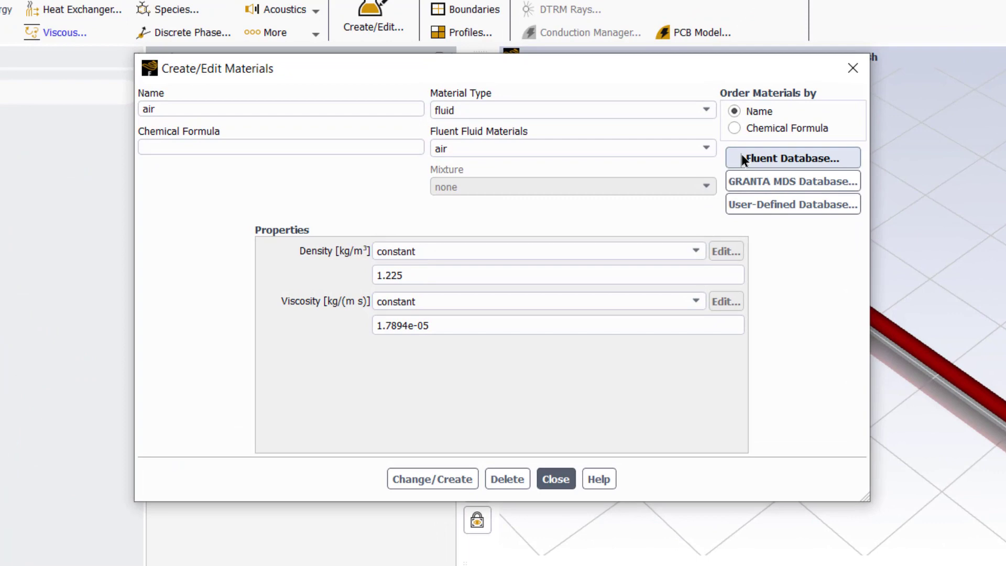
{"action": "left_click", "coordinate": [662, 199]}
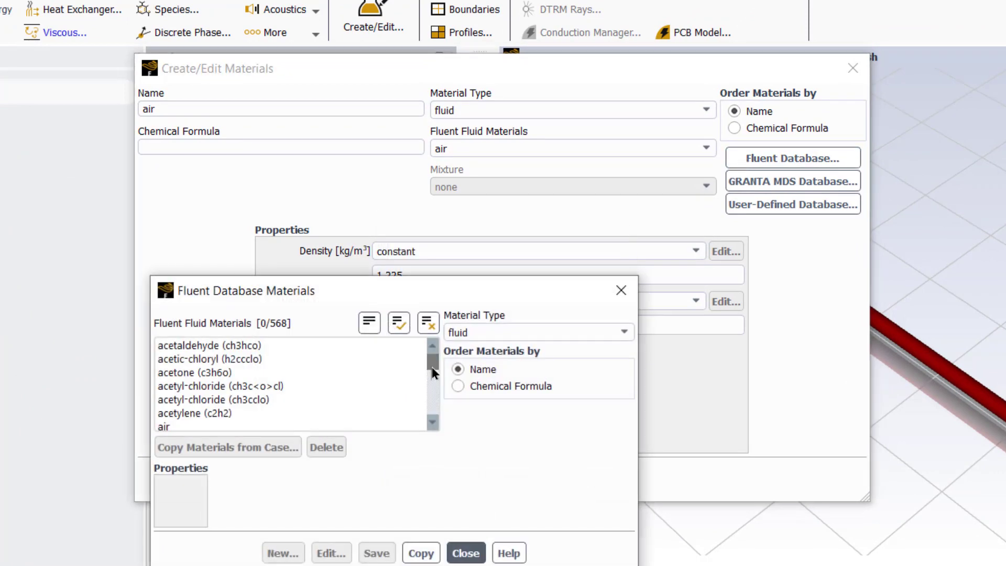
{"action": "left_click_drag", "start_coordinate": [433, 372], "coordinate": [438, 425]}
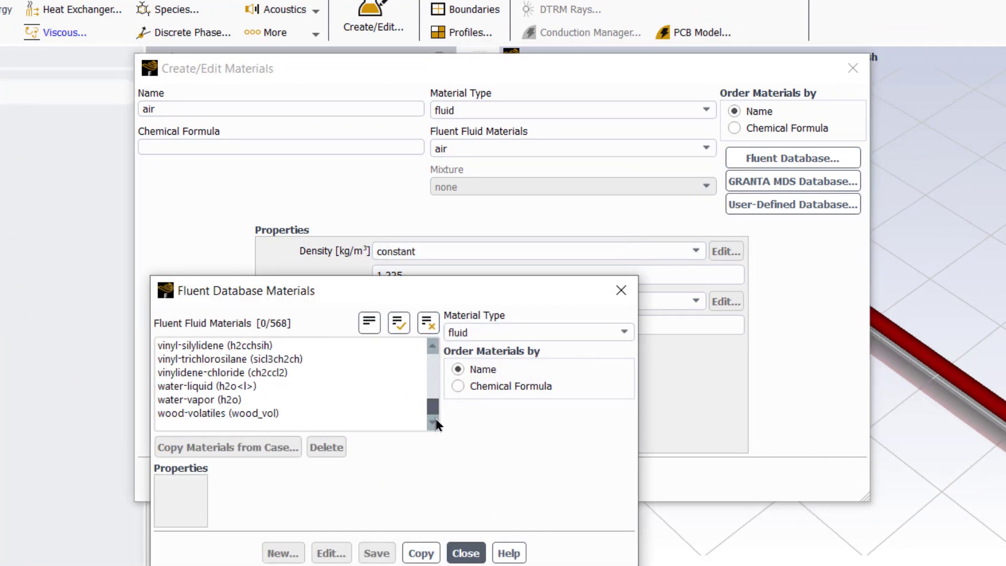
{"action": "left_click", "coordinate": [297, 388]}
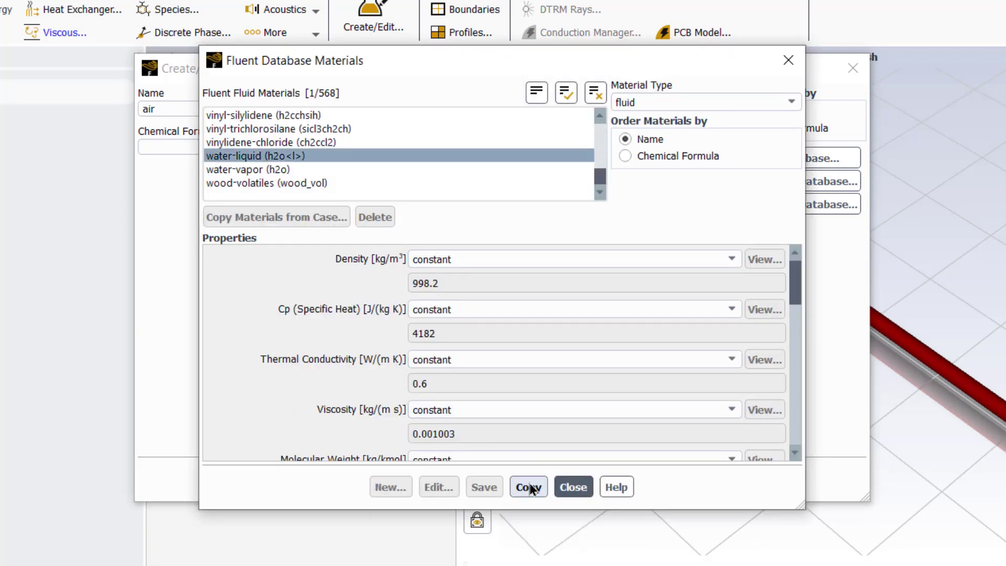
{"action": "left_click", "coordinate": [530, 487]}
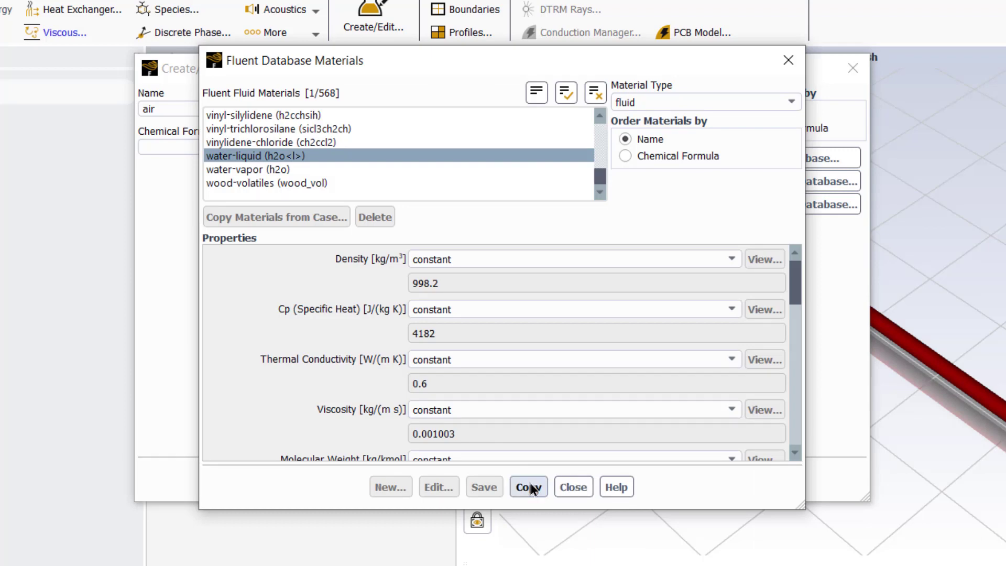
{"action": "left_click", "coordinate": [571, 487]}
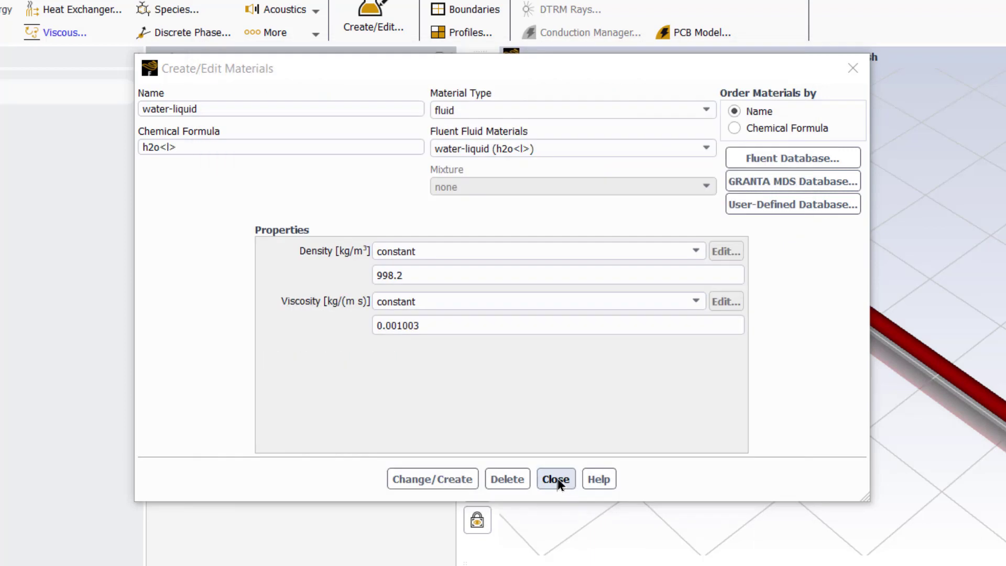
{"action": "left_click", "coordinate": [556, 479]}
Step: Assign water-liquid as the material of the solid cell zone
{"action": "left_click", "coordinate": [472, 87]}
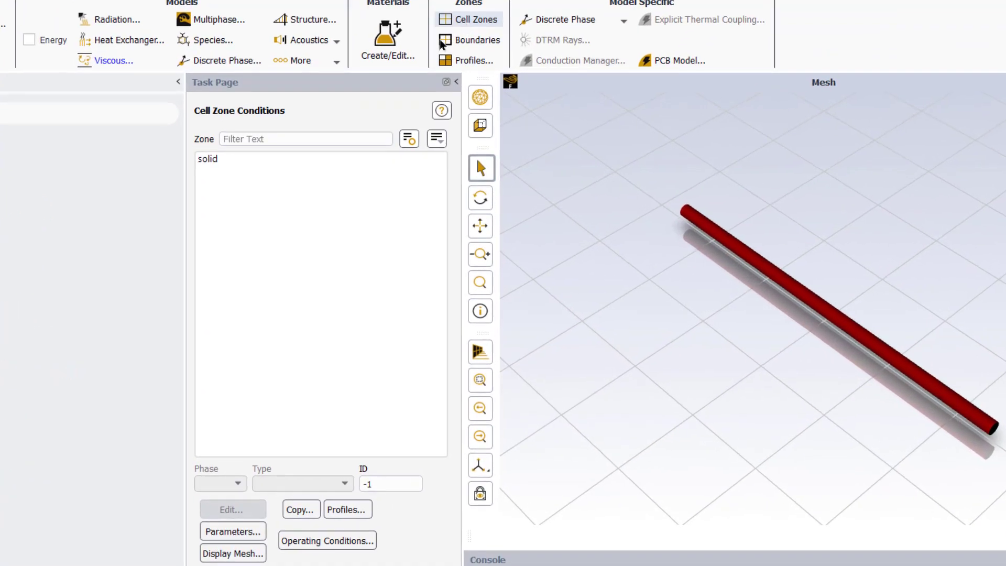
{"action": "left_click", "coordinate": [225, 159]}
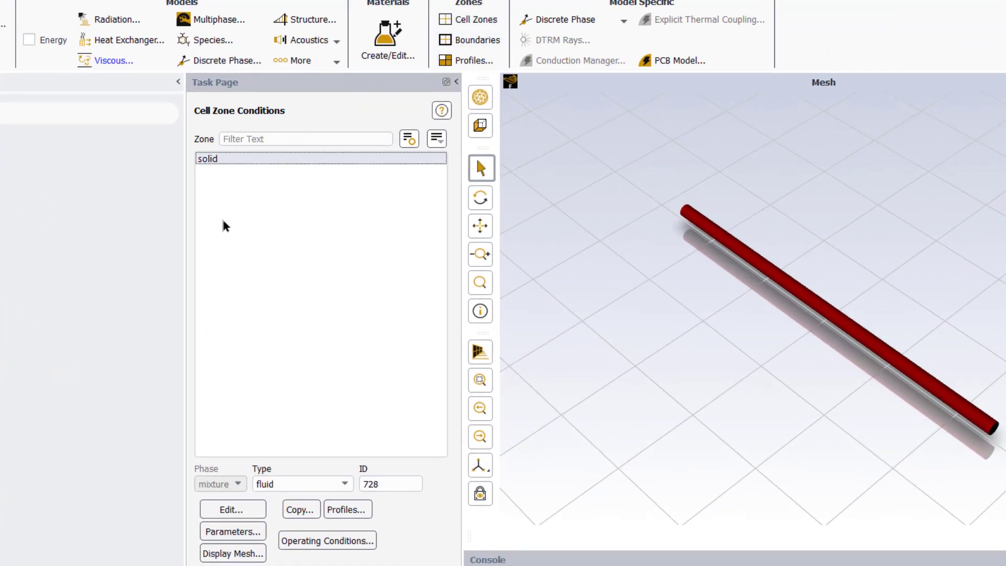
{"action": "left_click", "coordinate": [234, 510]}
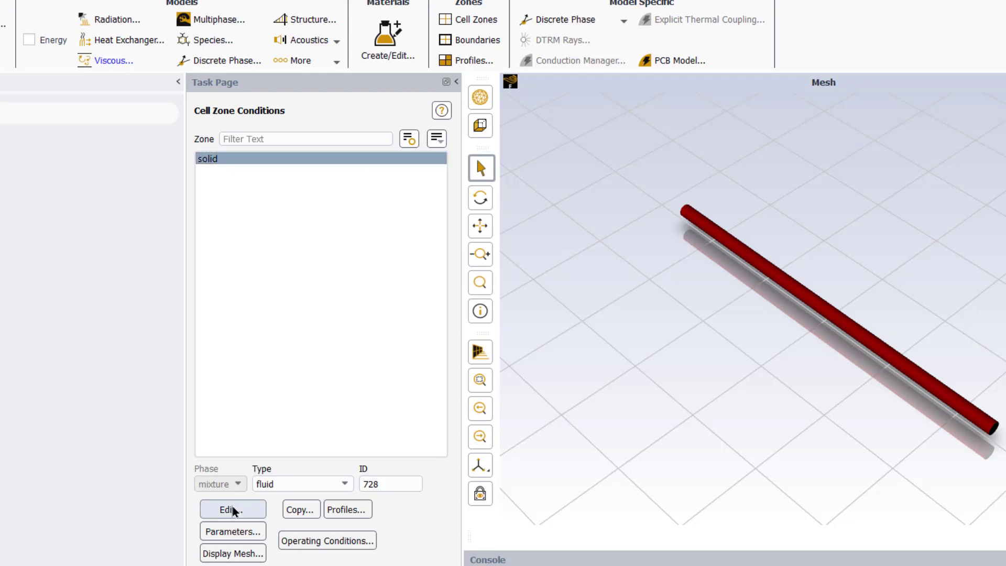
{"action": "left_click", "coordinate": [372, 347]}
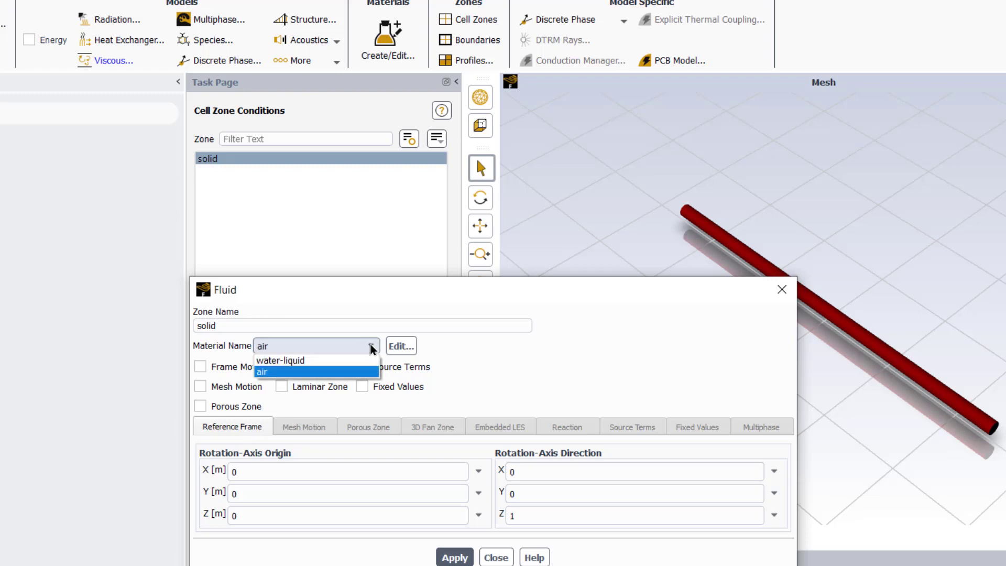
{"action": "left_click", "coordinate": [341, 360]}
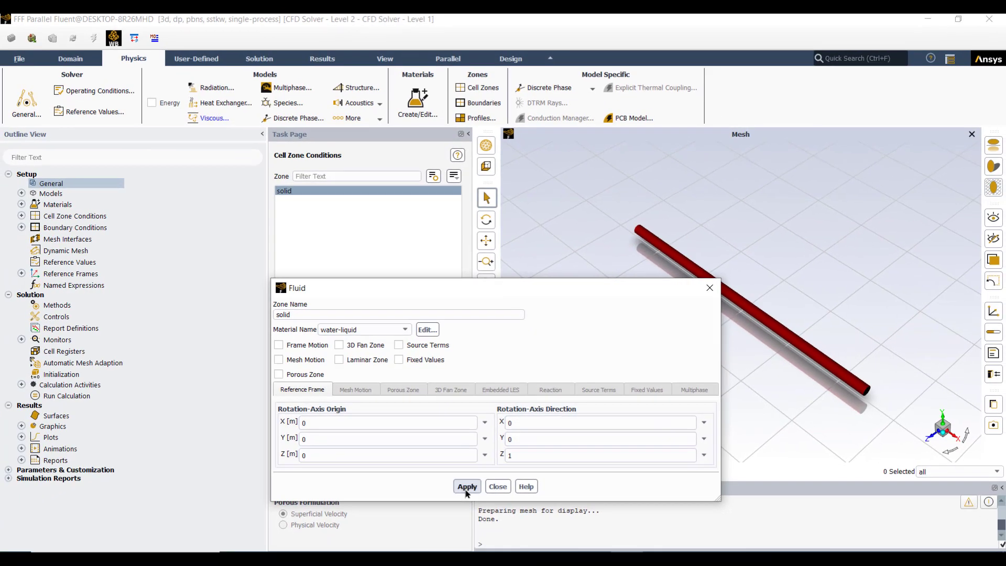
Step: Set the inlet boundary's velocity magnitude to 0.1 m/s
{"action": "left_click", "coordinate": [475, 108]}
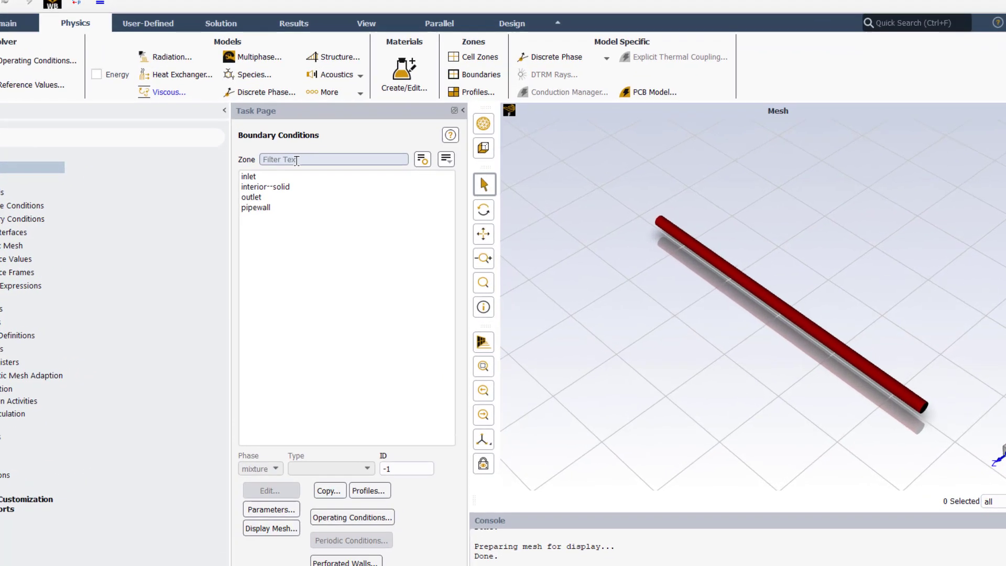
{"action": "left_click", "coordinate": [289, 192]}
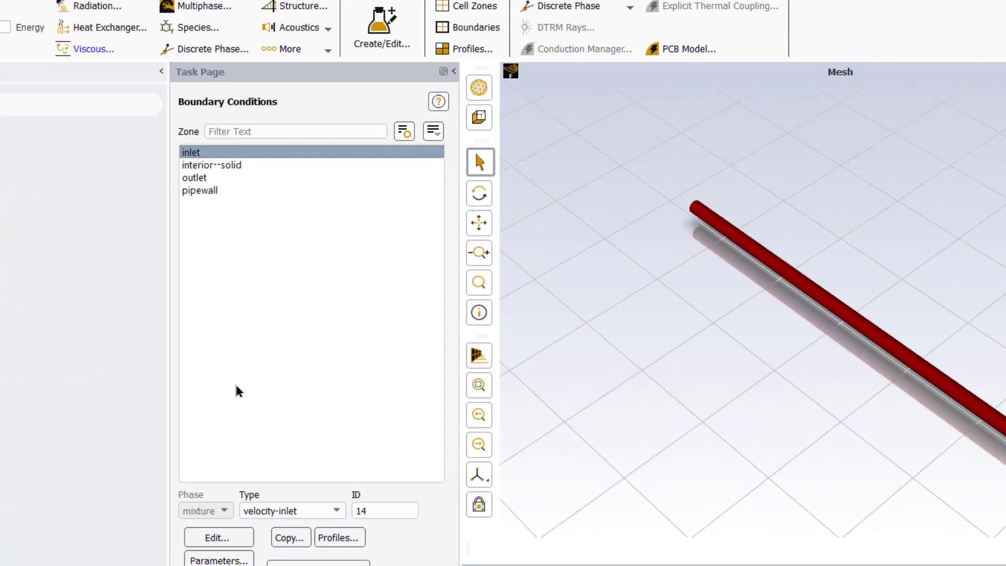
{"action": "left_click", "coordinate": [217, 537]}
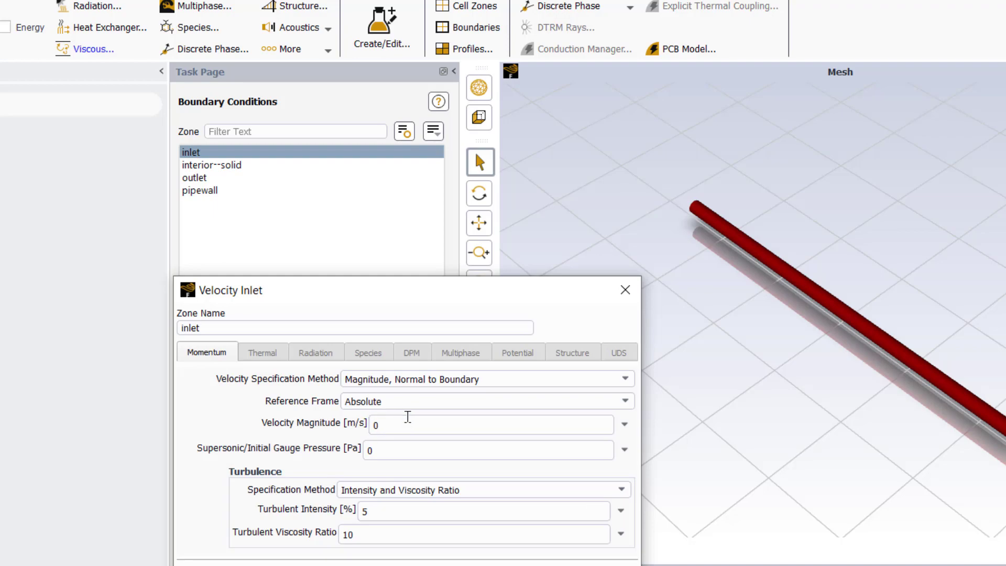
{"action": "left_click", "coordinate": [407, 426]}
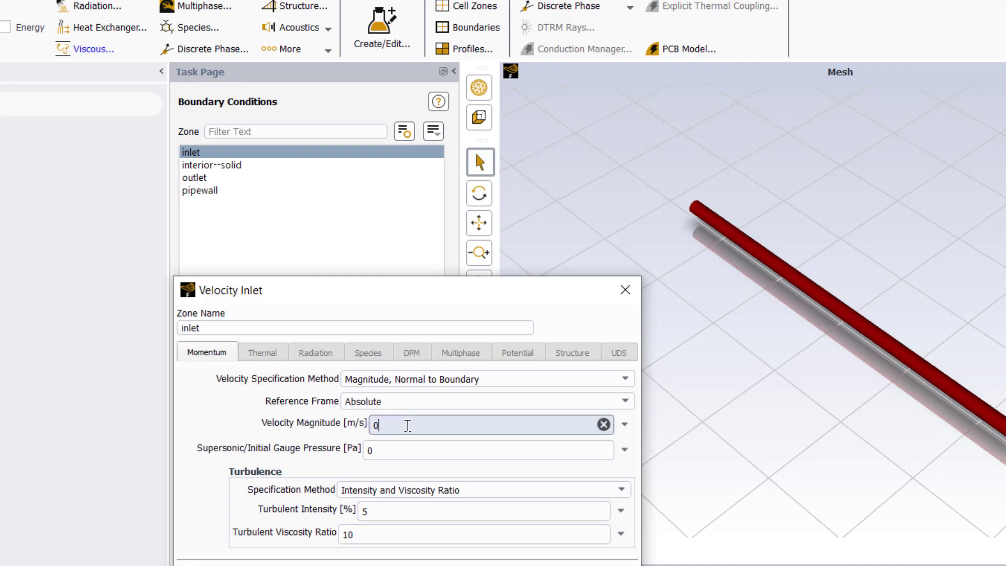
{"action": "type", "text": ".1"}
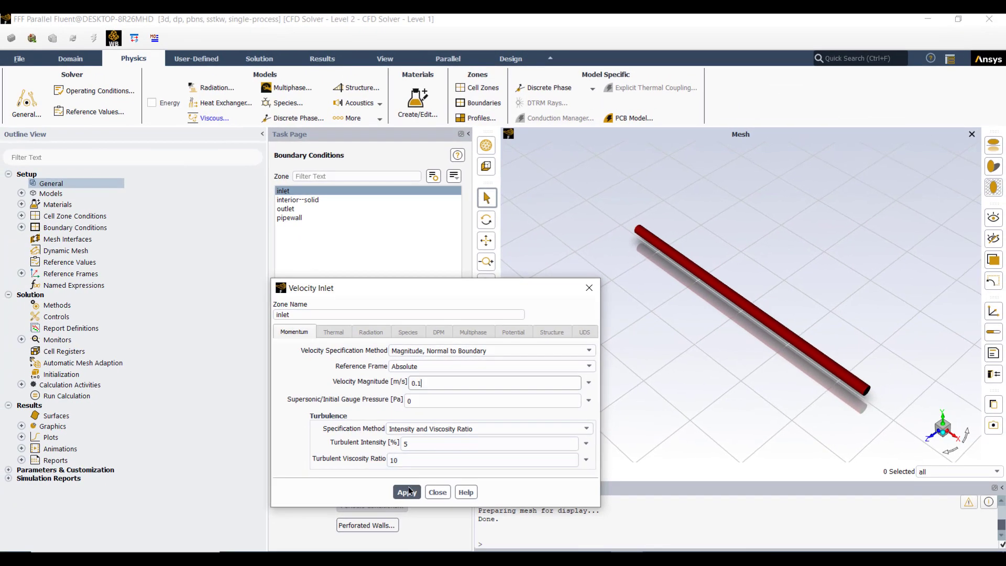
{"action": "left_click", "coordinate": [409, 491]}
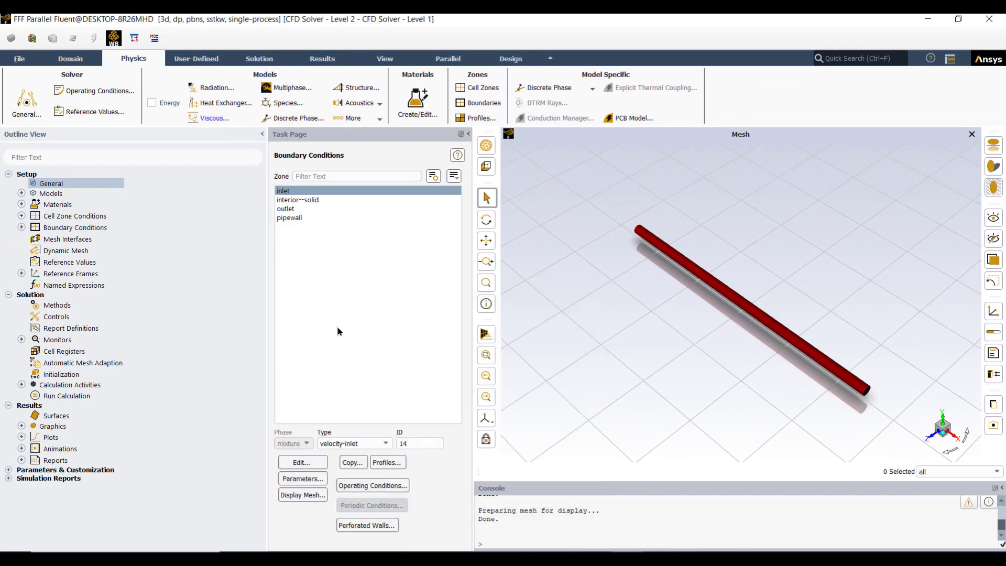
Step: Create drag-coefficient force report definition report-def-0 on the pipewall zone
{"action": "left_click", "coordinate": [257, 59]}
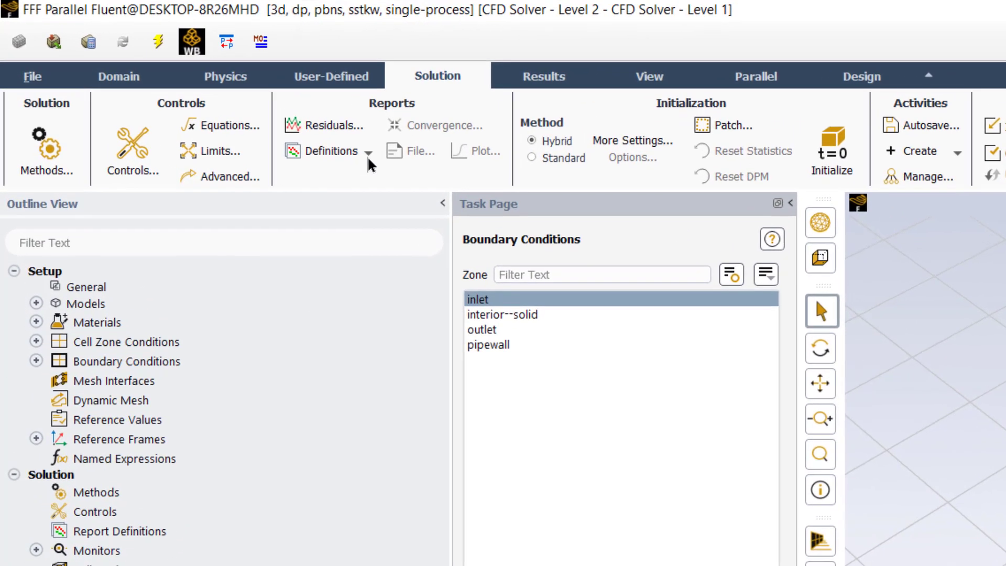
{"action": "left_click", "coordinate": [369, 153]}
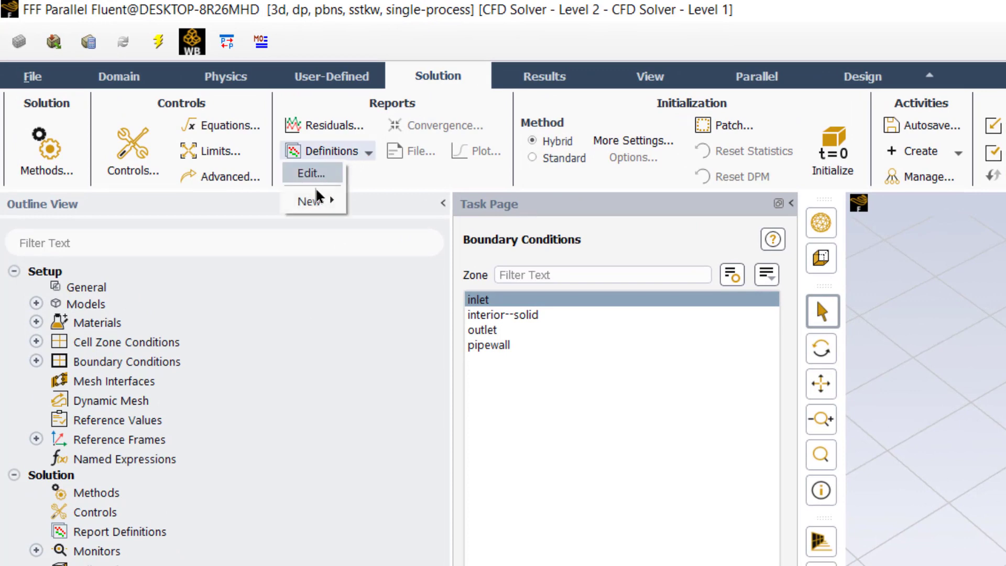
{"action": "mouse_move", "coordinate": [308, 208]}
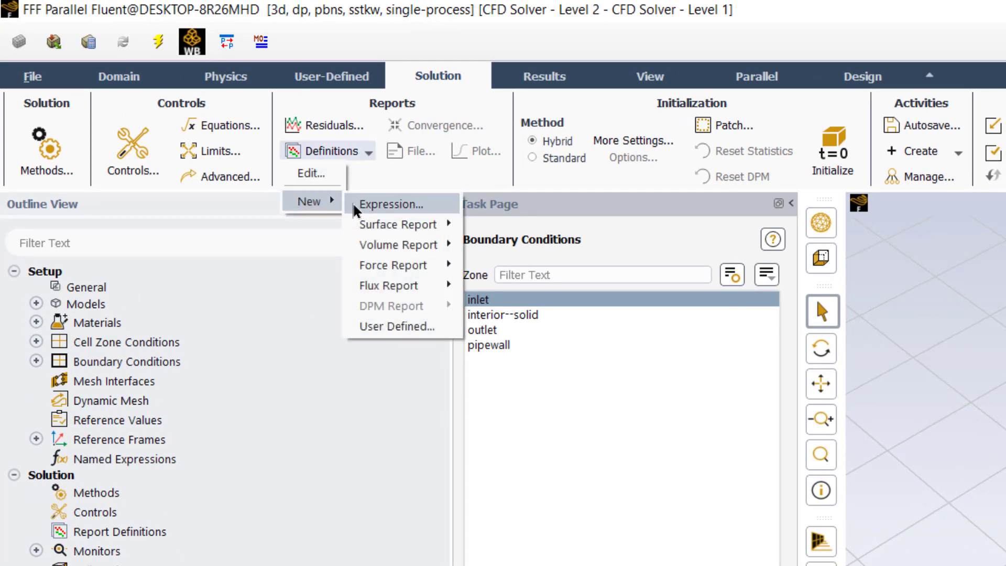
{"action": "mouse_move", "coordinate": [384, 263]}
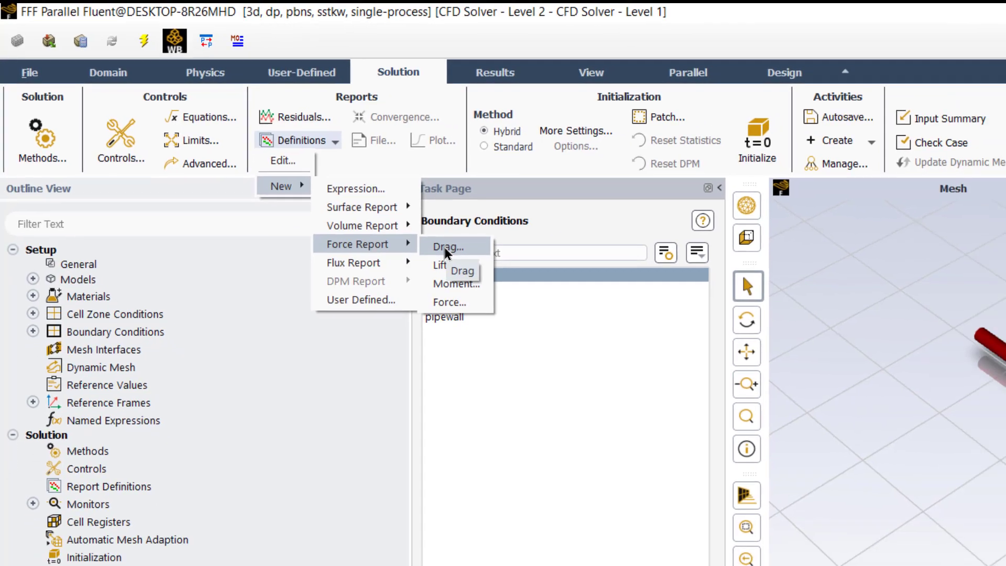
{"action": "left_click", "coordinate": [493, 270]}
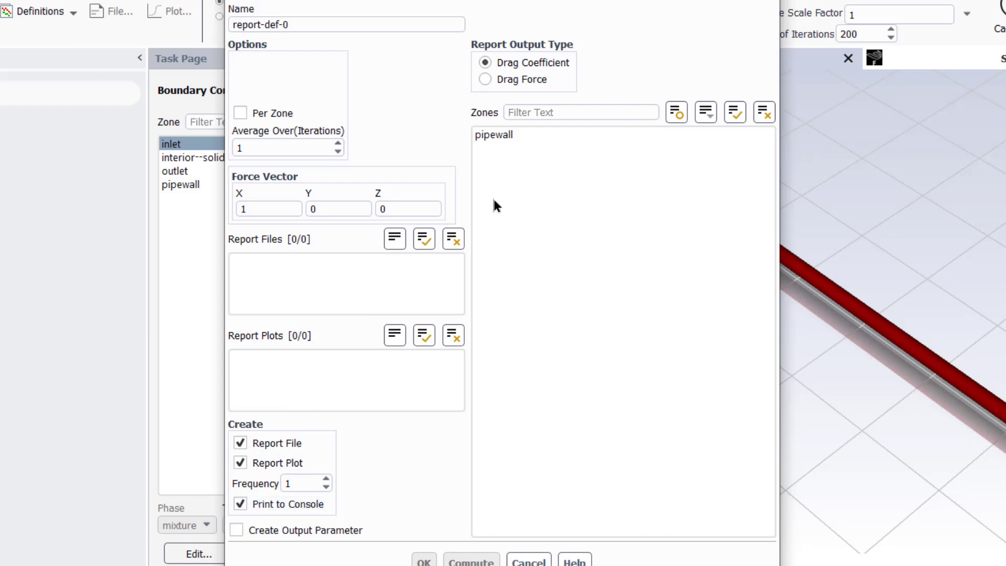
{"action": "left_click", "coordinate": [495, 136]}
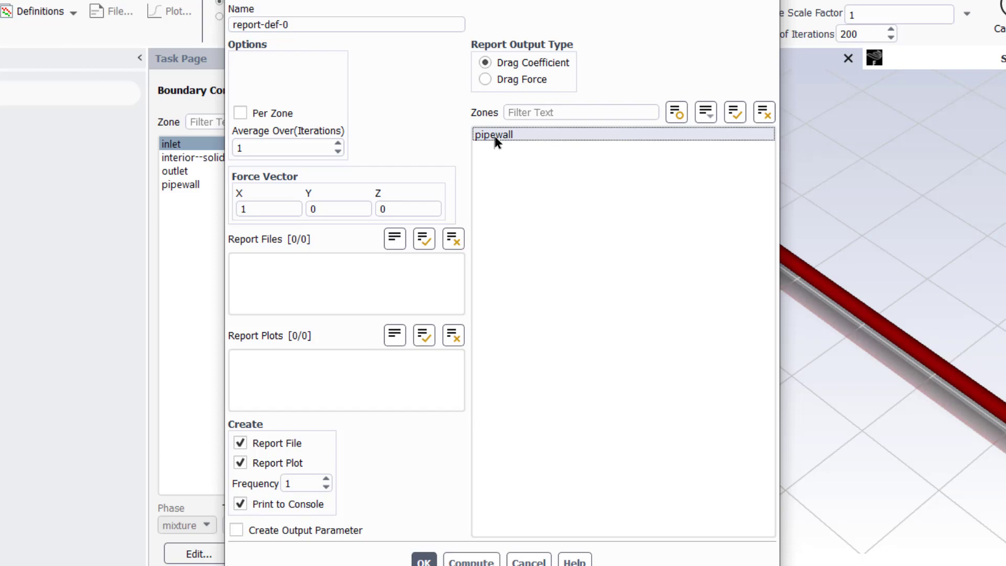
{"action": "left_click", "coordinate": [430, 549]}
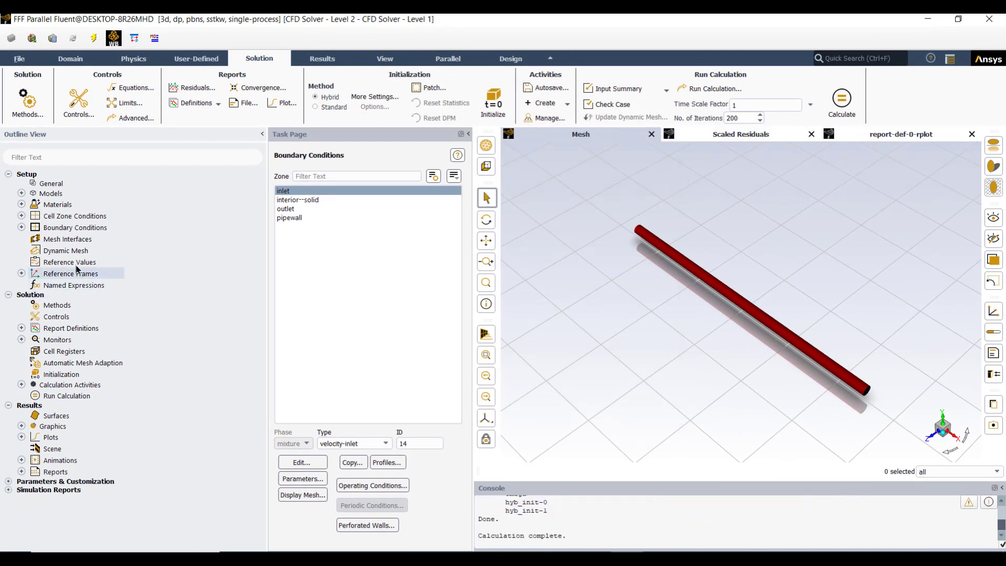
Step: Set the reference area to 0.942 and compute reference values from inlet
{"action": "left_click", "coordinate": [73, 263]}
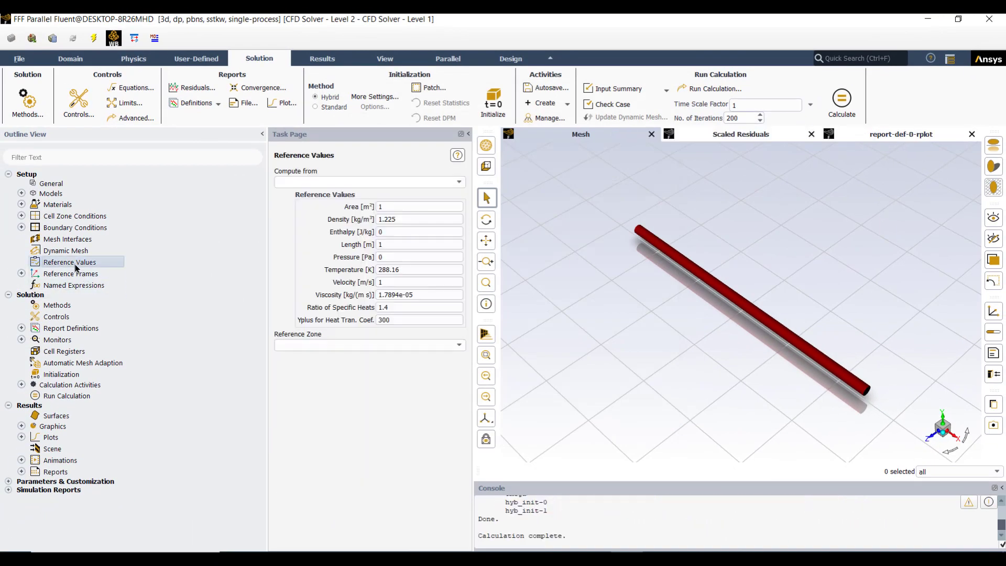
{"action": "key", "text": "BackSpace"}
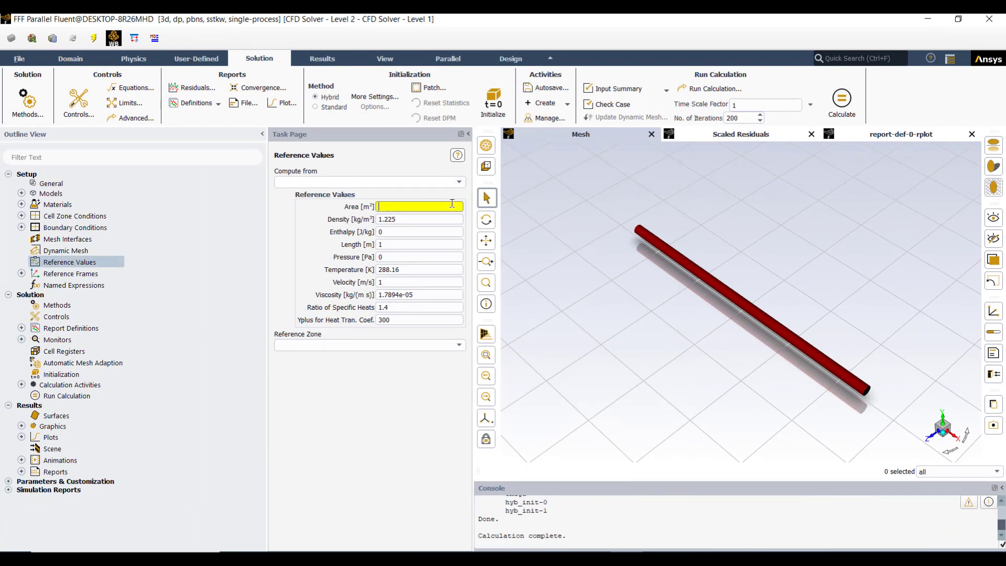
{"action": "type", "text": "0.942"}
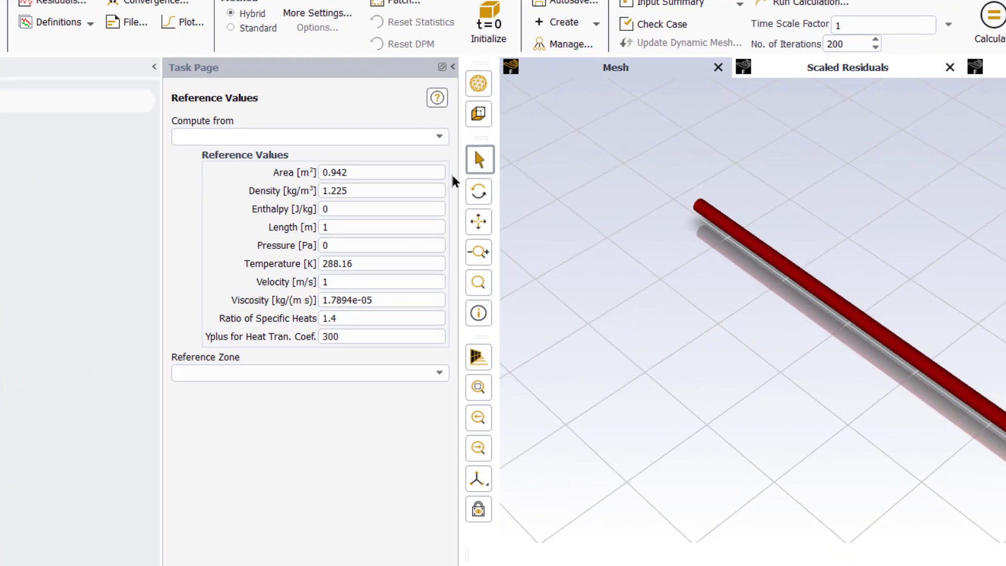
{"action": "left_click", "coordinate": [440, 139]}
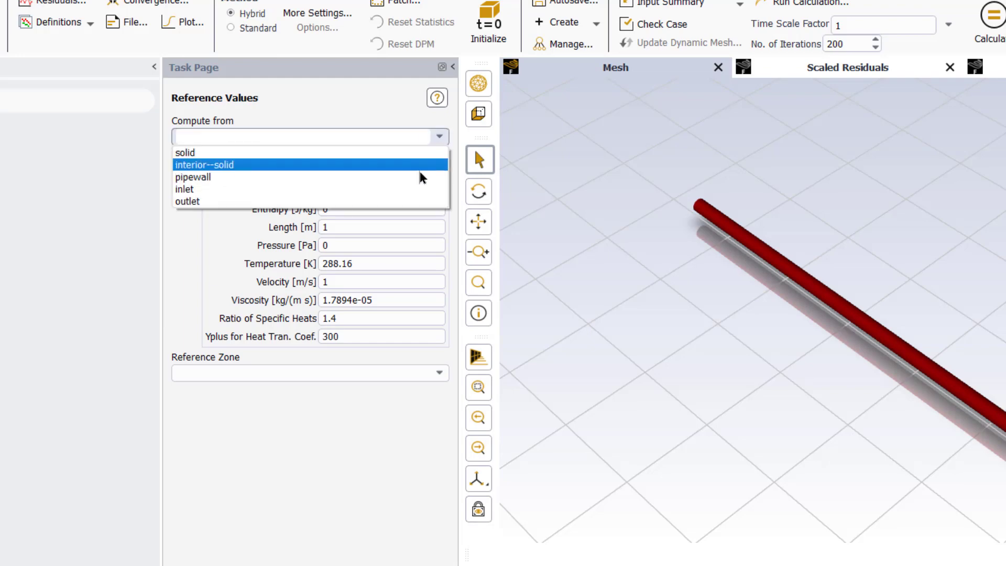
{"action": "left_click", "coordinate": [415, 189]}
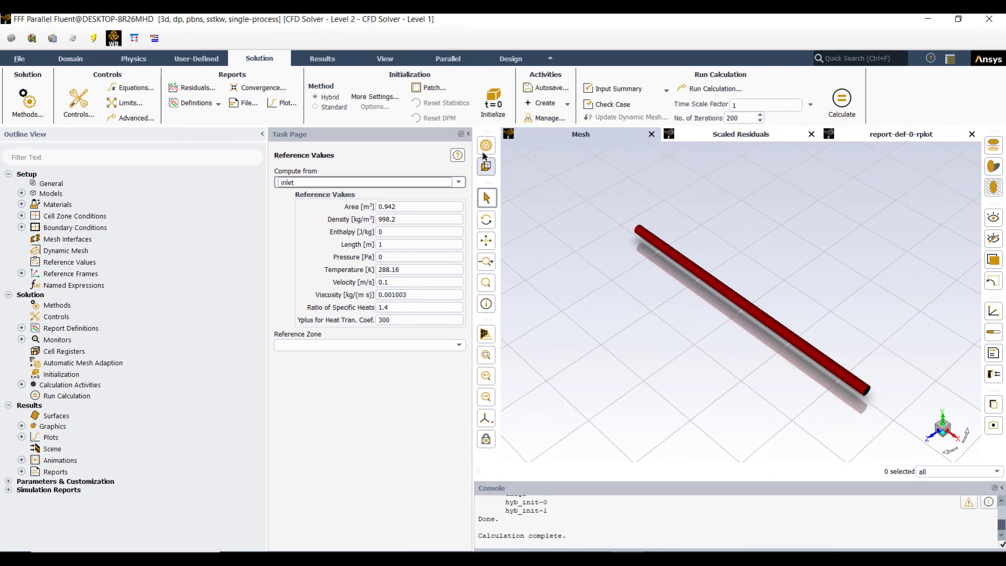
Step: Initialize and solve to convergence at iteration 91, then view the Cd plot settling near 0.008
{"action": "left_click", "coordinate": [492, 107]}
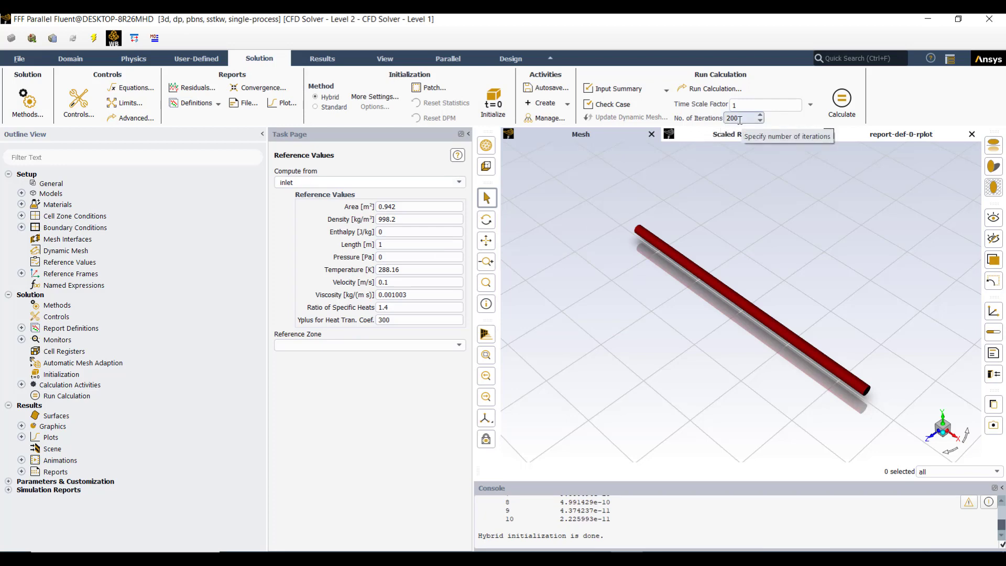
{"action": "left_click", "coordinate": [839, 106]}
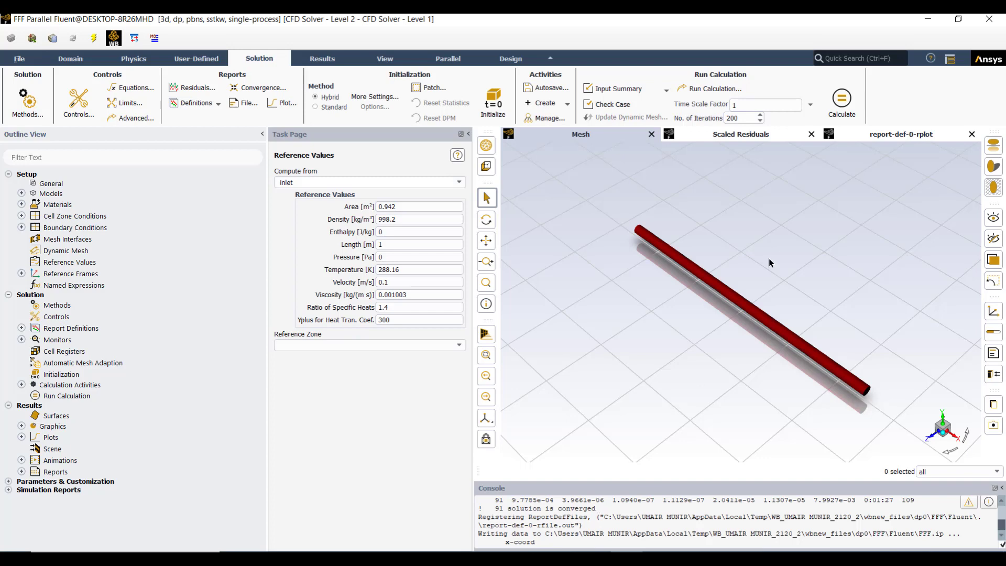
{"action": "left_click", "coordinate": [872, 137]}
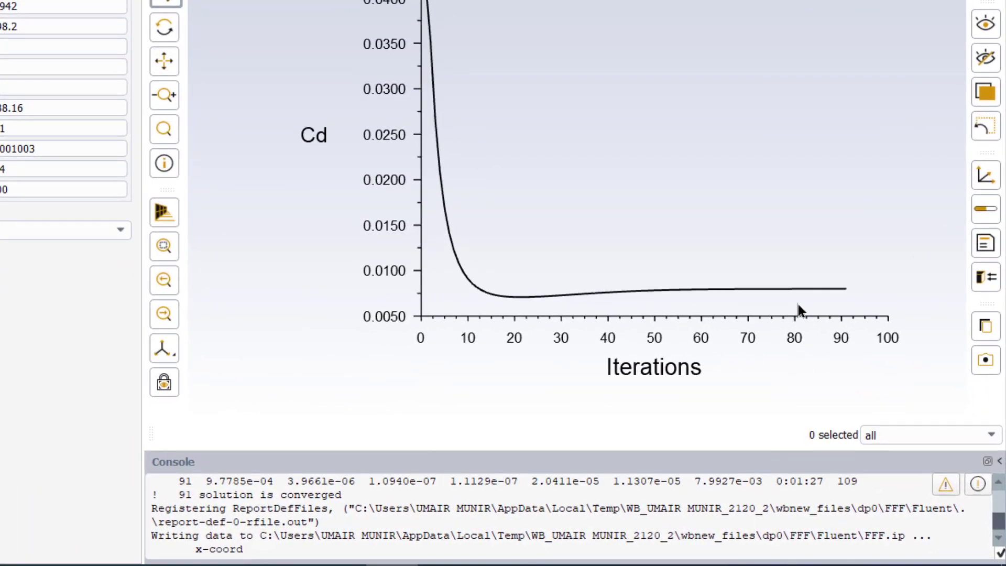
Step: Open the solved Results in CFD-Post and display the pipewall surface
{"action": "left_click", "coordinate": [998, 482]}
{"action": "left_click", "coordinate": [998, 482]}
{"action": "left_click", "coordinate": [998, 488]}
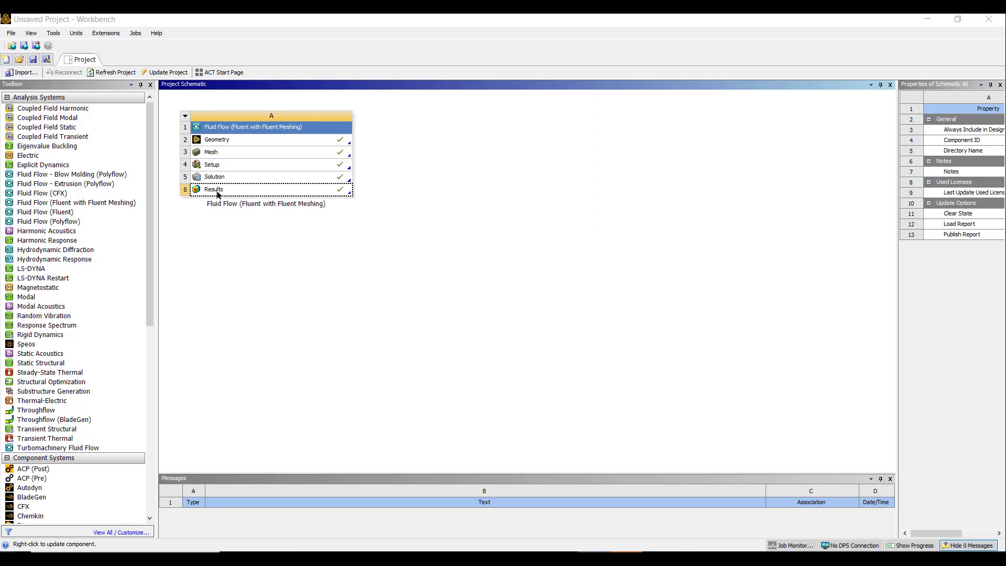
{"action": "double_click", "coordinate": [216, 190]}
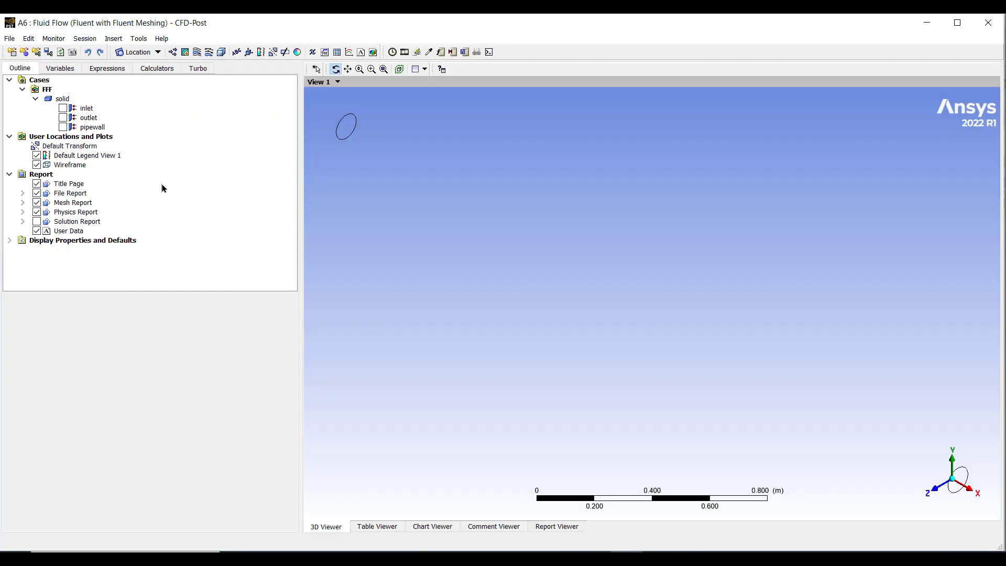
{"action": "left_click", "coordinate": [63, 127]}
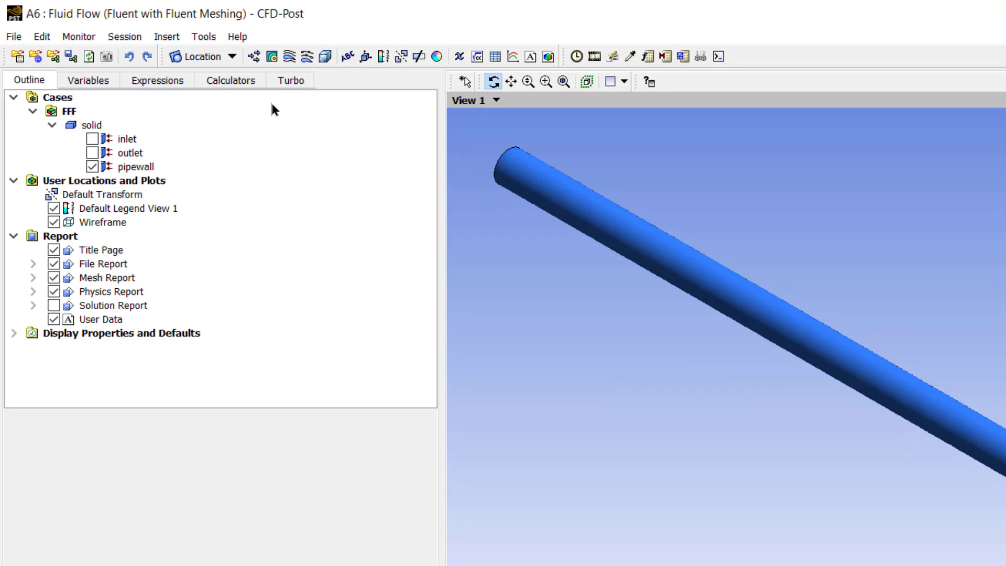
Step: Create plane myplane as an XY plane at Z = 0 and hide pipewall
{"action": "left_click", "coordinate": [232, 57]}
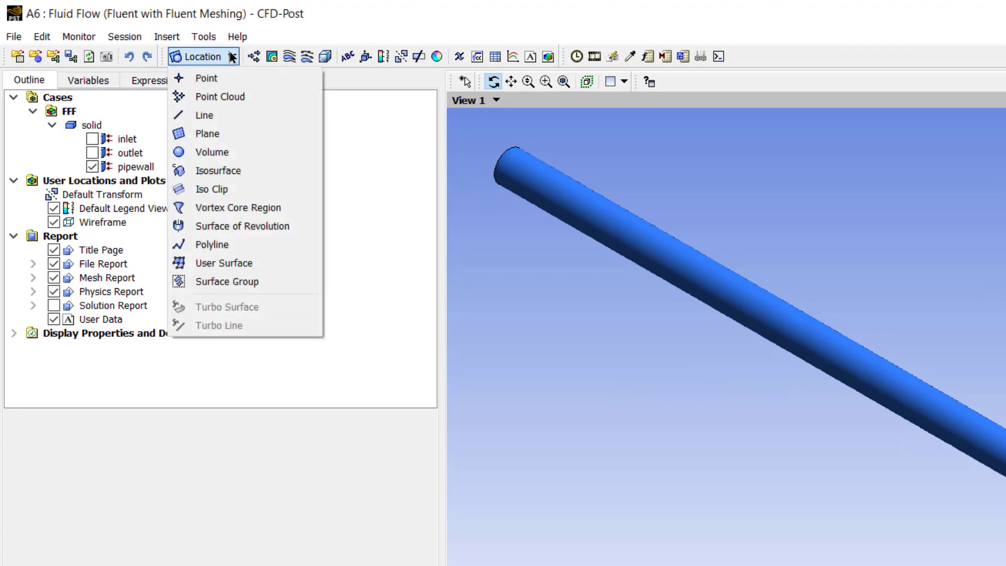
{"action": "left_click", "coordinate": [219, 134]}
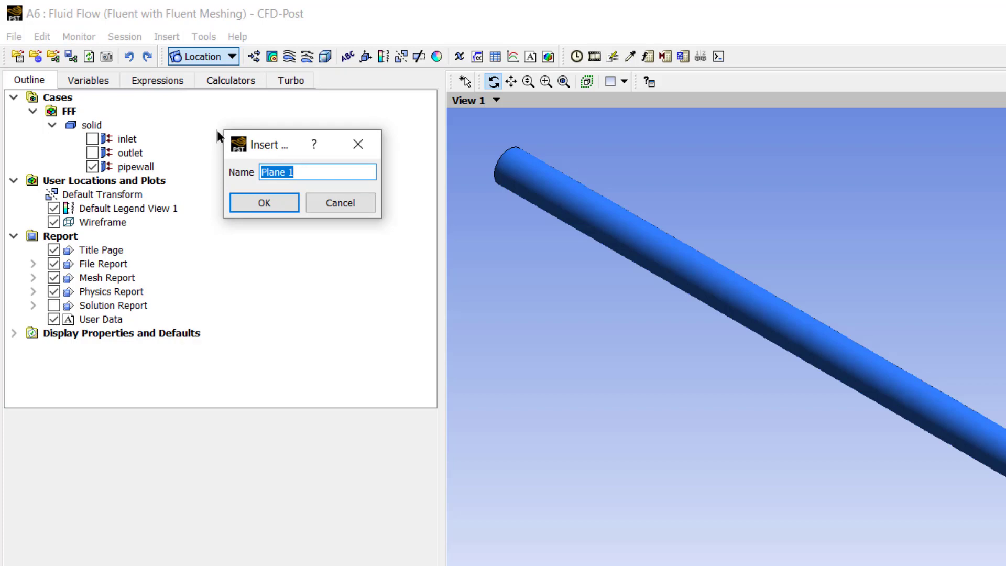
{"action": "type", "text": "my"}
{"action": "type", "text": "ne"}
{"action": "key", "text": "Return"}
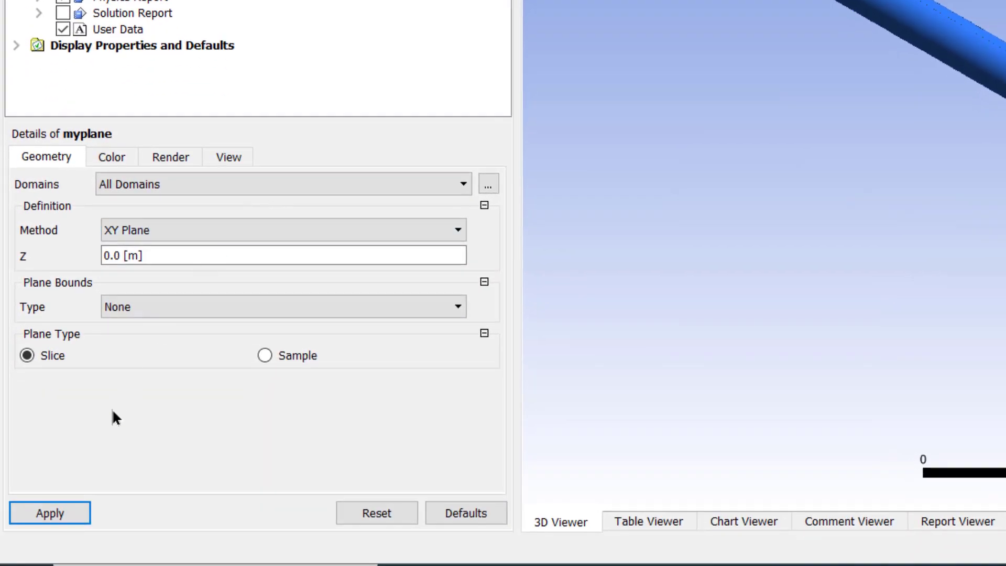
{"action": "left_click", "coordinate": [66, 507]}
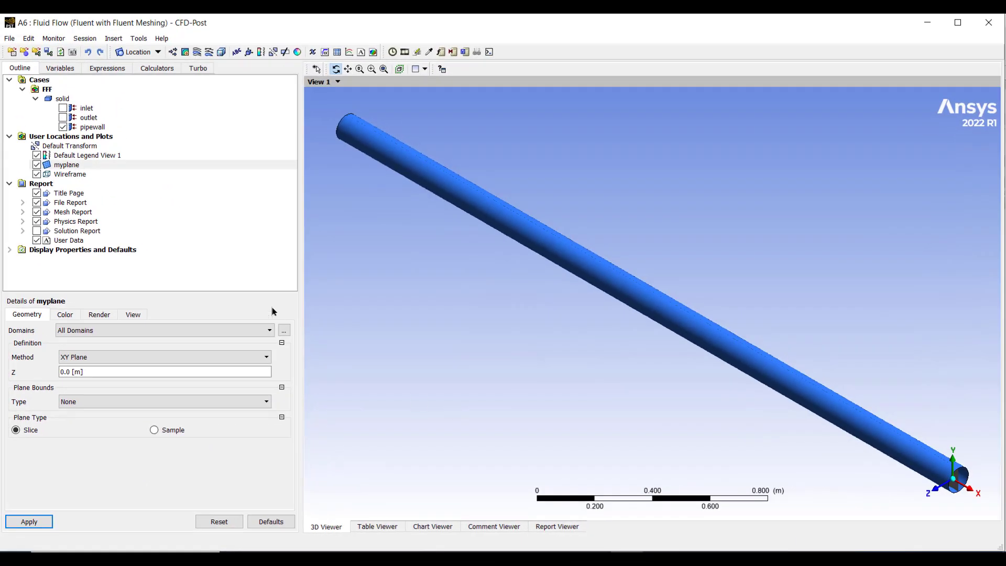
{"action": "left_click", "coordinate": [64, 127]}
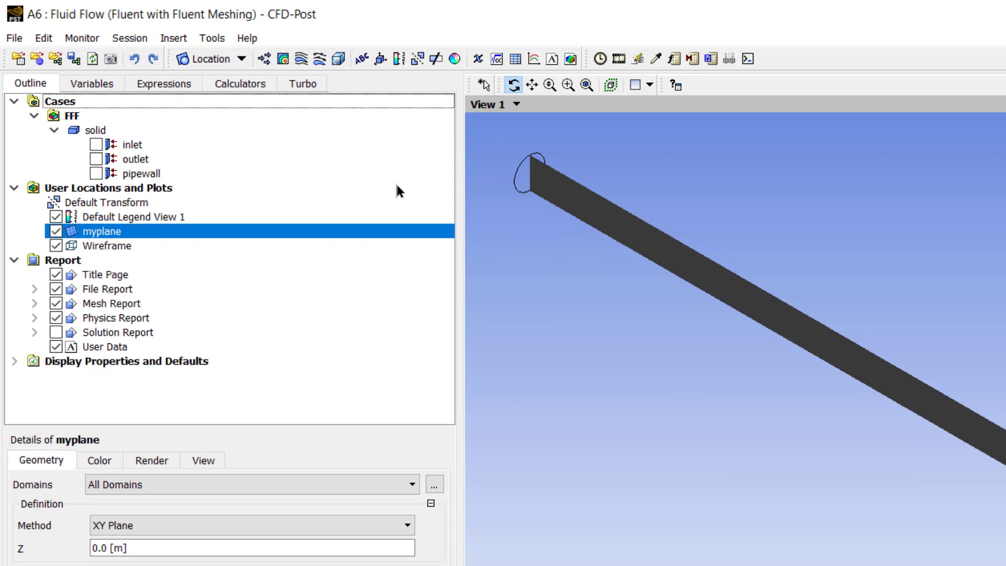
Step: Create 'pressure contour' on myplane showing Pressure with 110 contour levels
{"action": "left_click", "coordinate": [283, 59]}
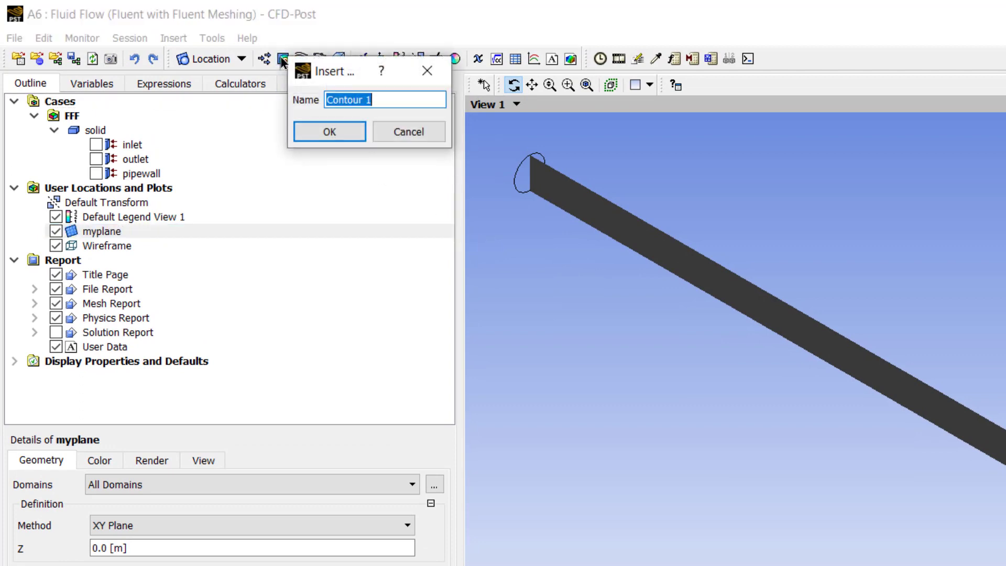
{"action": "type", "text": "pre"}
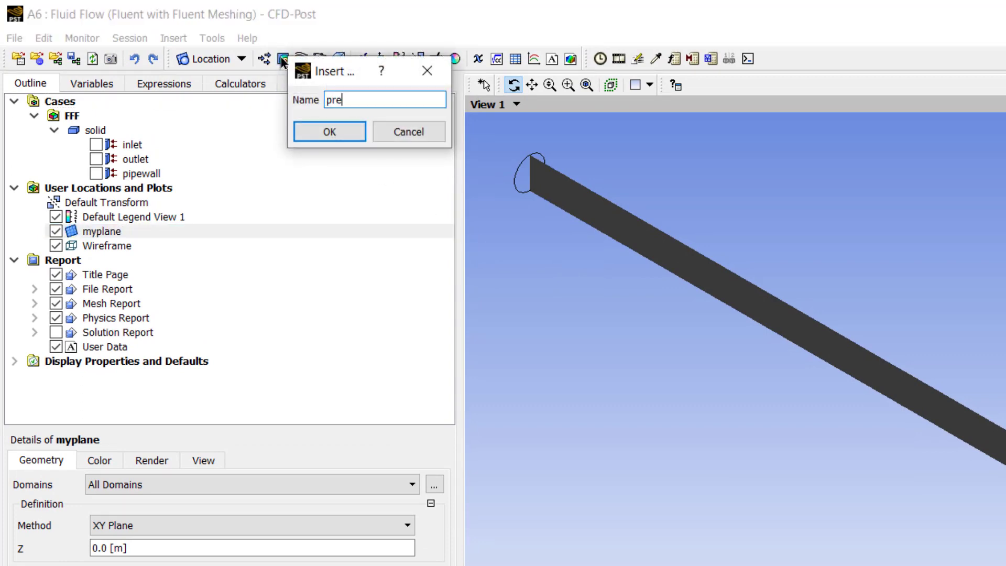
{"action": "type", "text": "ssure contour"}
{"action": "key", "text": "Return"}
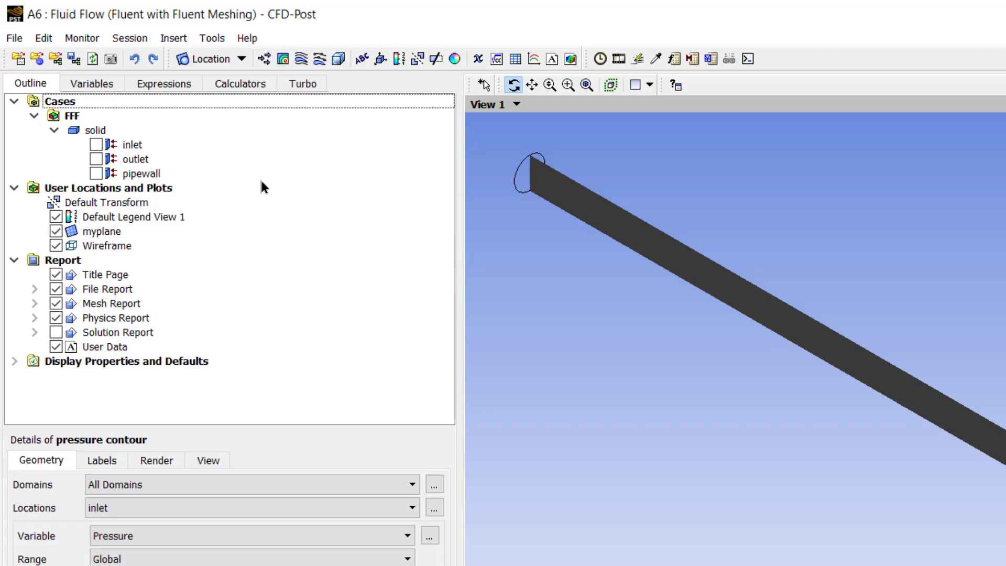
{"action": "left_click", "coordinate": [275, 505]}
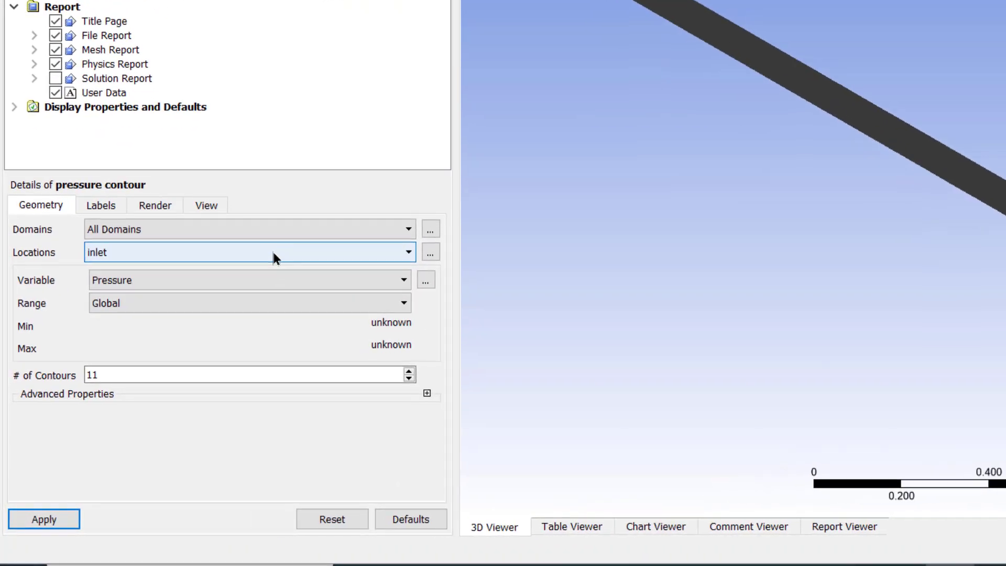
{"action": "left_click", "coordinate": [183, 349]}
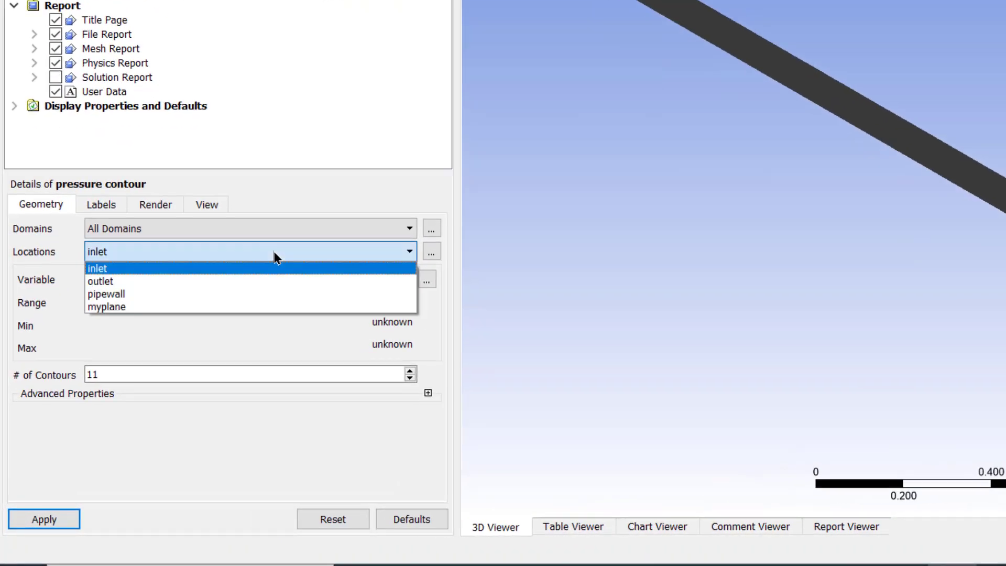
{"action": "left_click", "coordinate": [249, 307]}
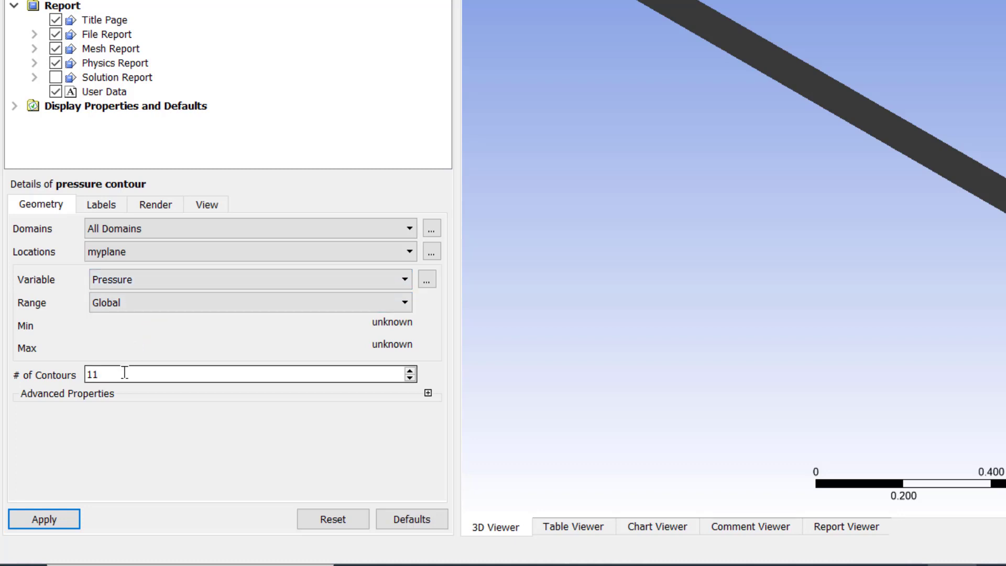
{"action": "type", "text": "0"}
{"action": "left_click", "coordinate": [44, 517]}
{"action": "key", "text": "z"}
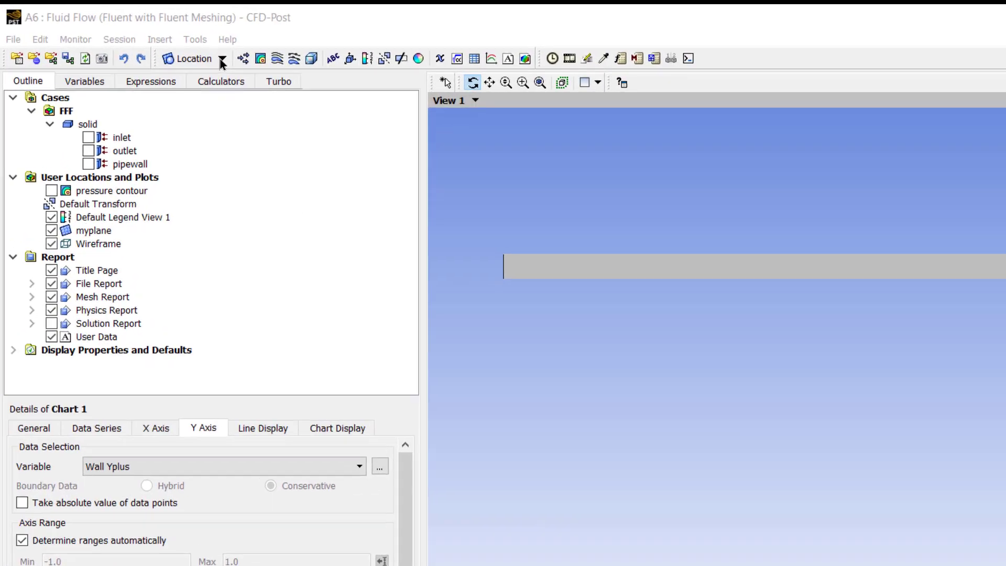
Step: Insert a new line location named mywall
{"action": "left_click", "coordinate": [159, 53]}
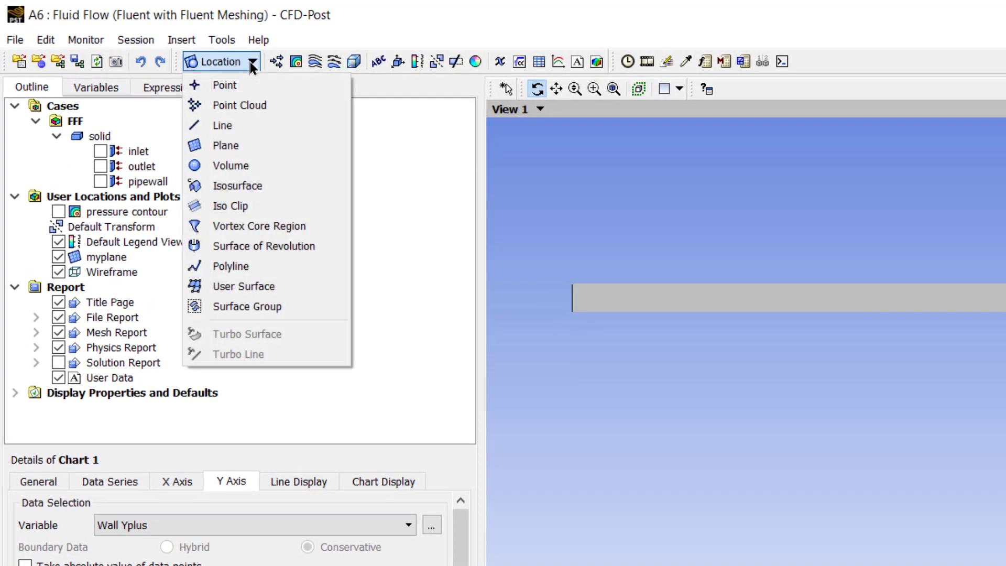
{"action": "left_click", "coordinate": [234, 126]}
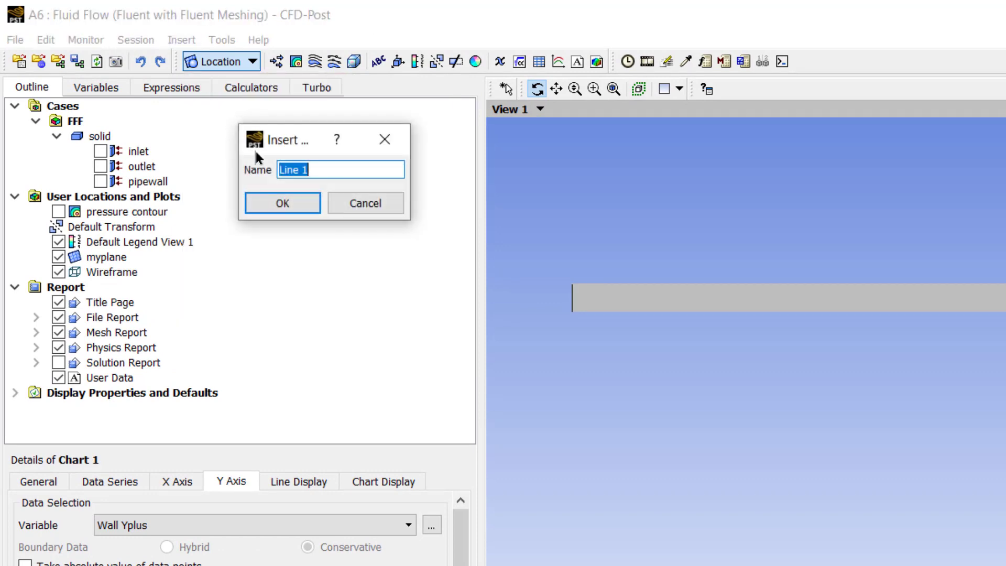
{"action": "type", "text": "mywa"}
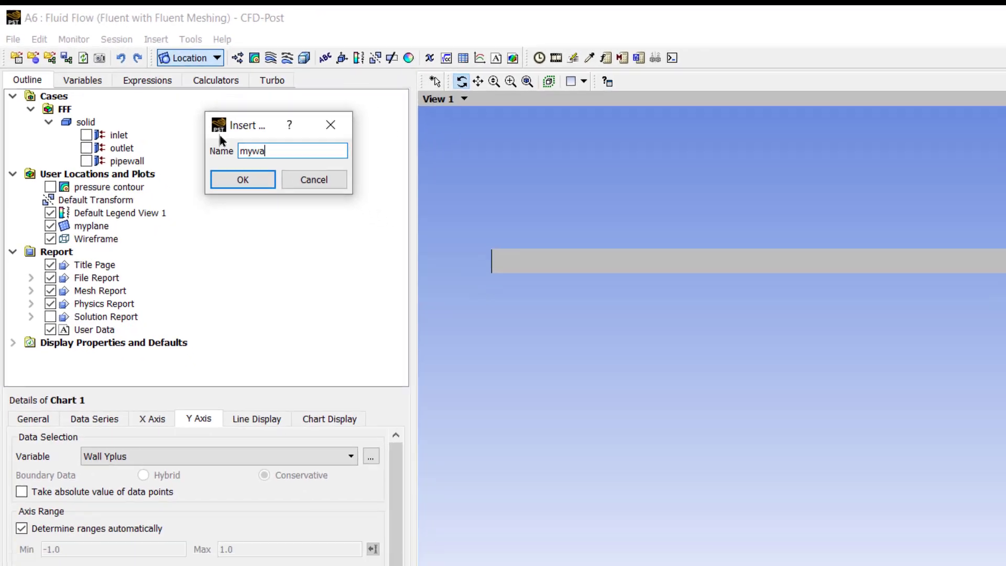
{"action": "type", "text": "ll"}
{"action": "key", "text": "Return"}
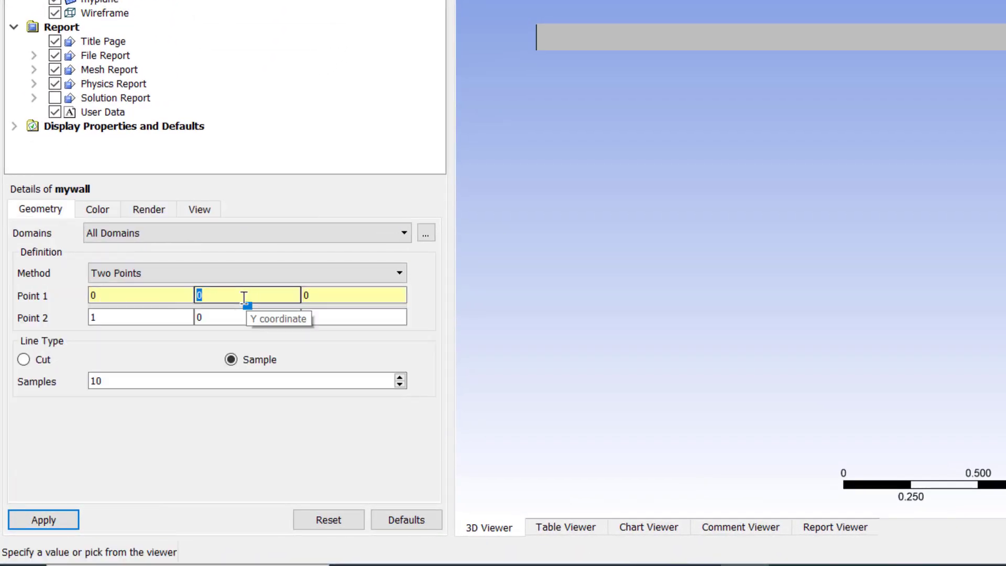
Step: Set mywall's points to (0, 0.05, 0) and (3, 0.05, 0) with 100 samples
{"action": "type", "text": "0.05"}
{"action": "left_click", "coordinate": [149, 318]}
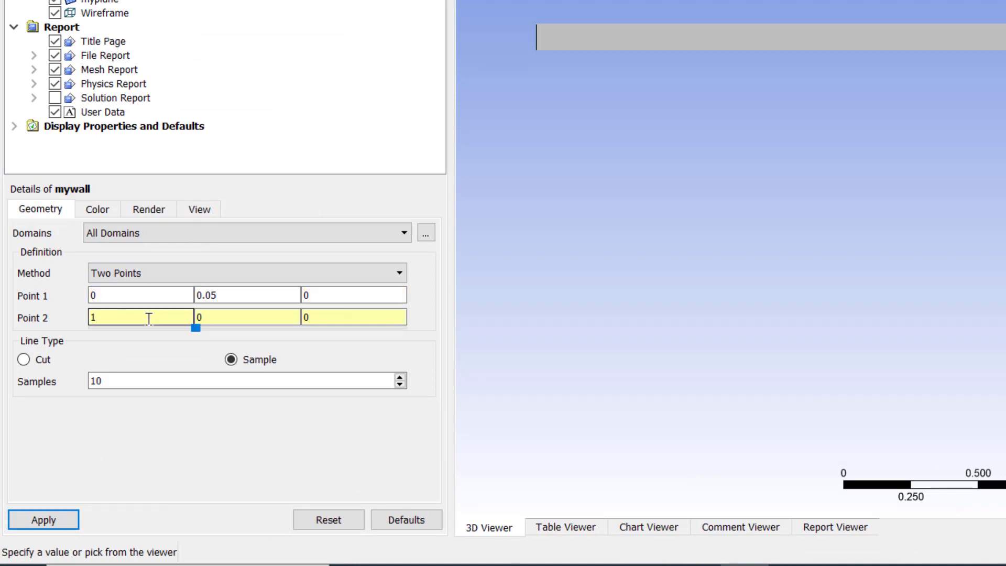
{"action": "key", "text": "BackSpace"}
{"action": "type", "text": "3"}
{"action": "key", "text": "Tab"}
{"action": "type", "text": ".05"}
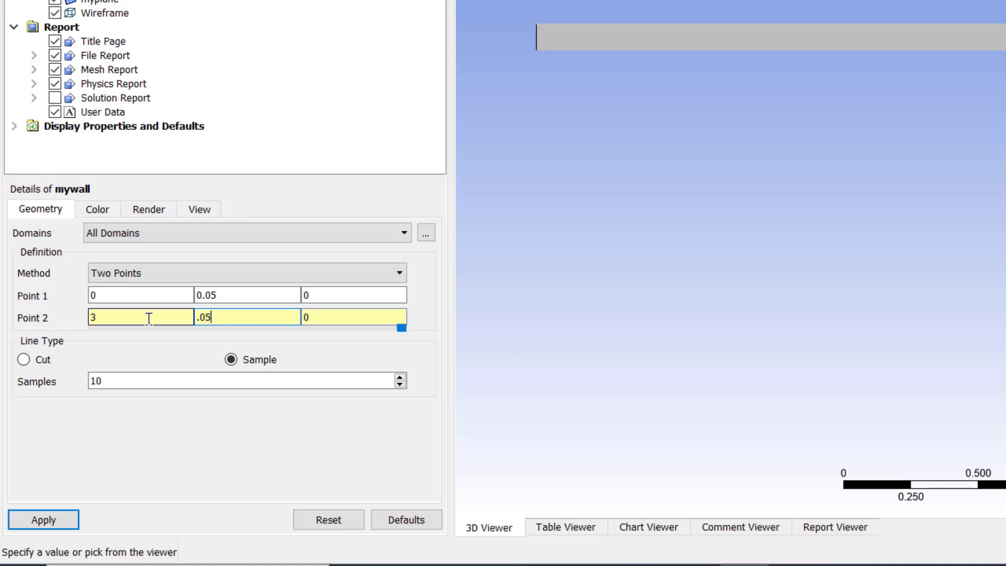
{"action": "left_click", "coordinate": [129, 382]}
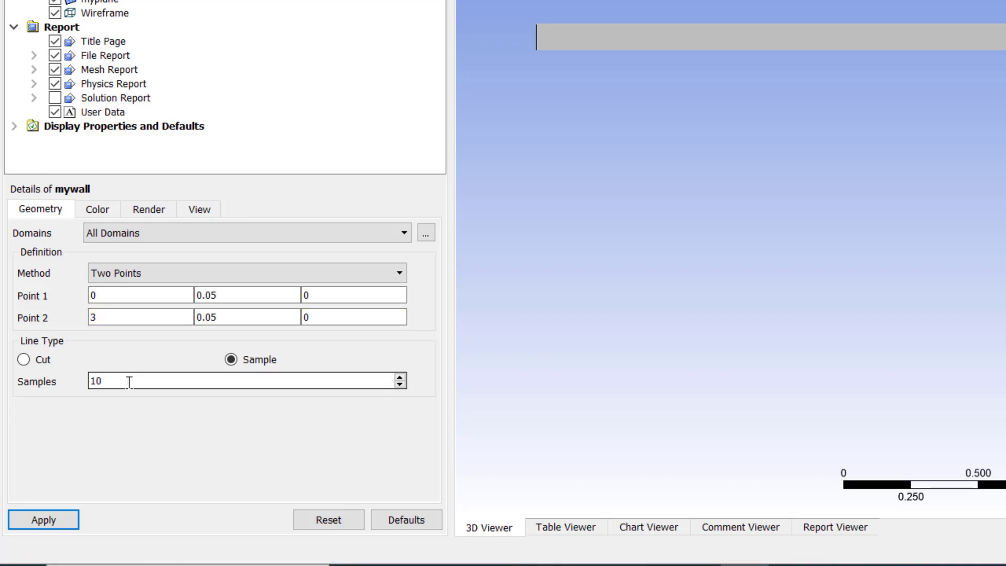
{"action": "type", "text": "0"}
{"action": "left_click", "coordinate": [48, 518]}
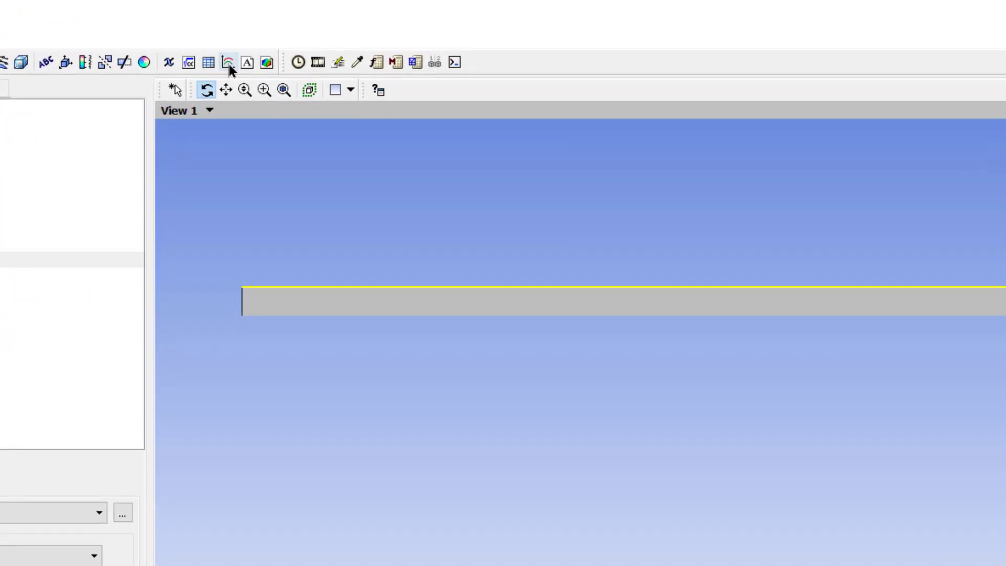
Step: Insert a chart named wallyplus whose data series uses the mywall line
{"action": "left_click", "coordinate": [227, 61]}
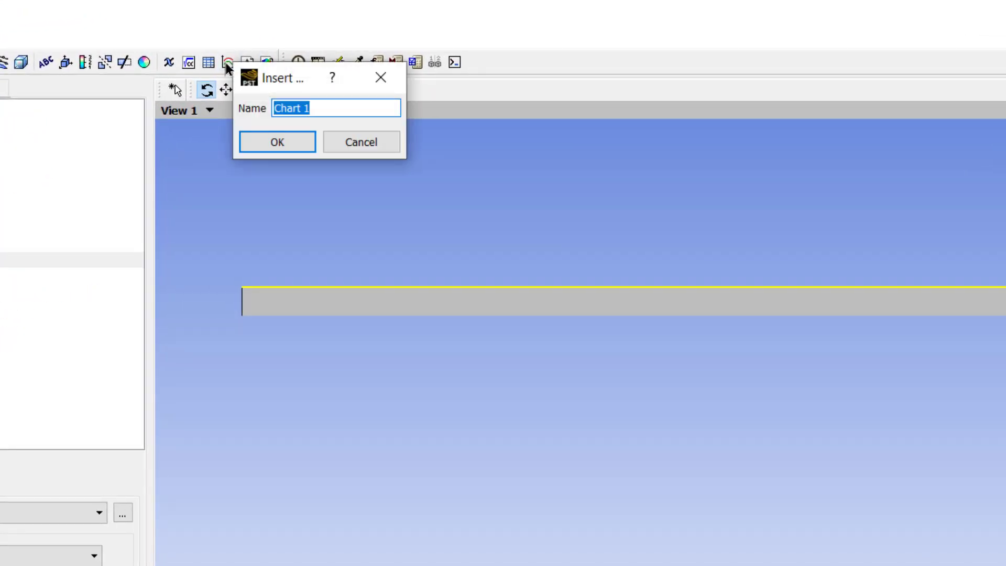
{"action": "type", "text": "wallyplus"}
{"action": "key", "text": "Return"}
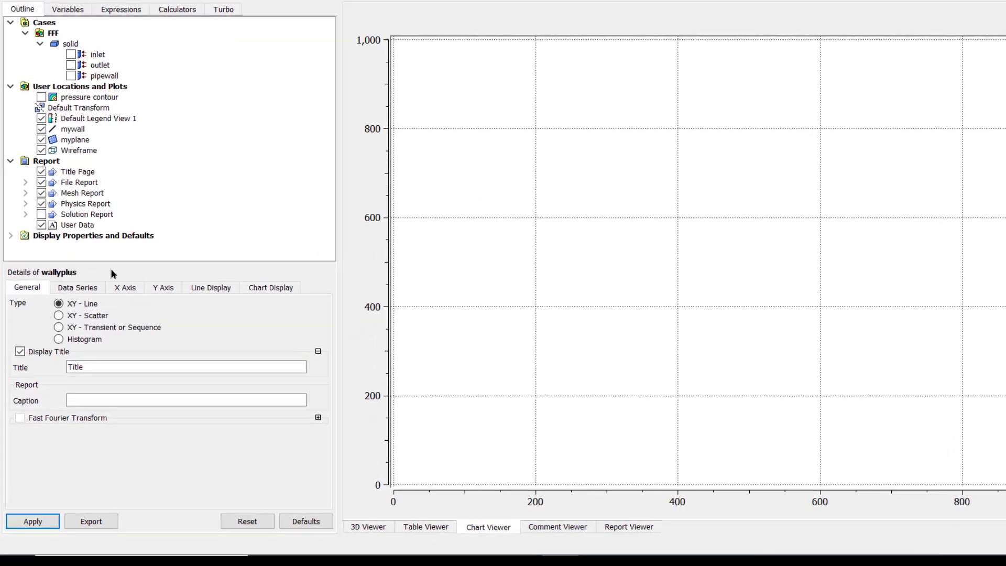
{"action": "left_click", "coordinate": [87, 290]}
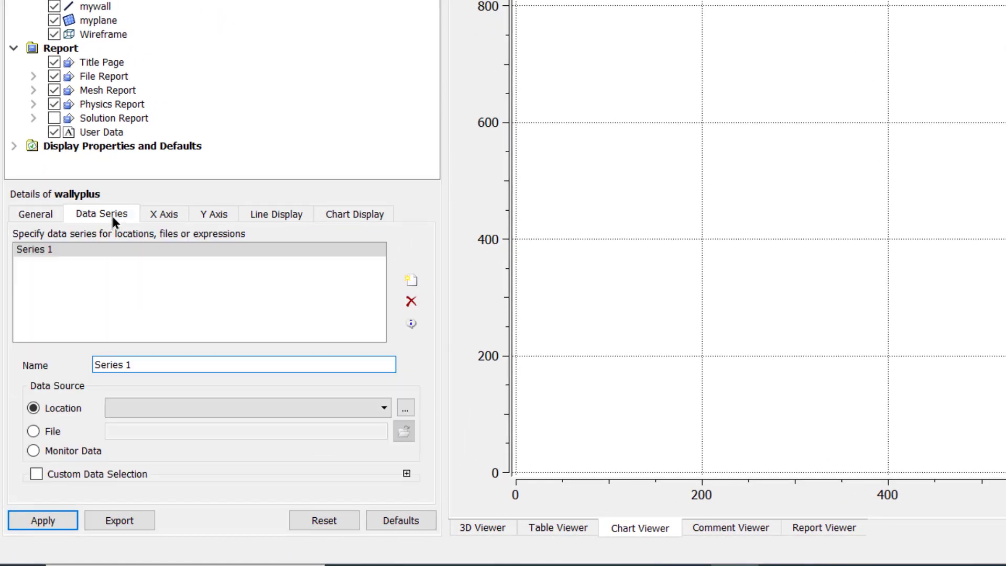
{"action": "left_click", "coordinate": [244, 407]}
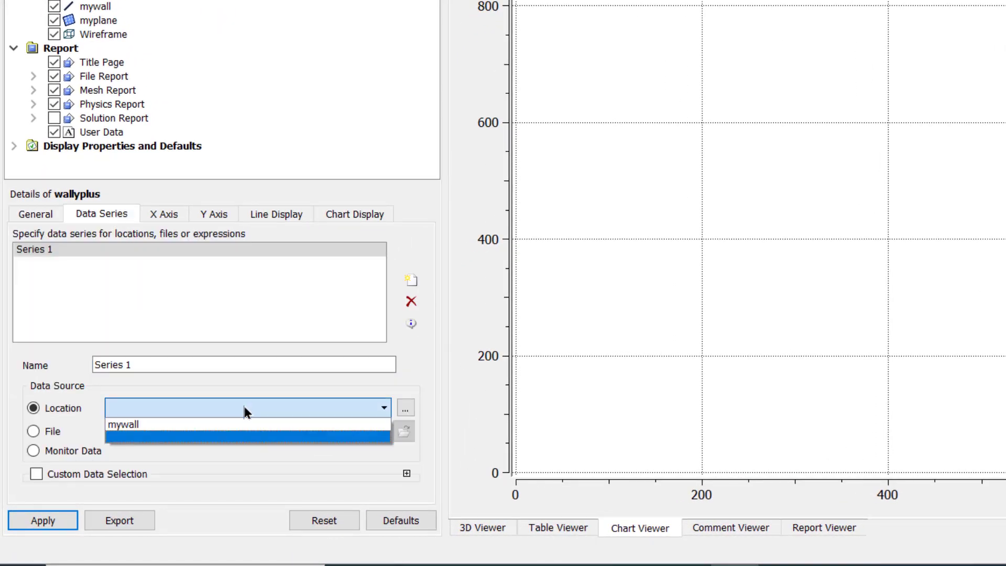
{"action": "left_click", "coordinate": [253, 426]}
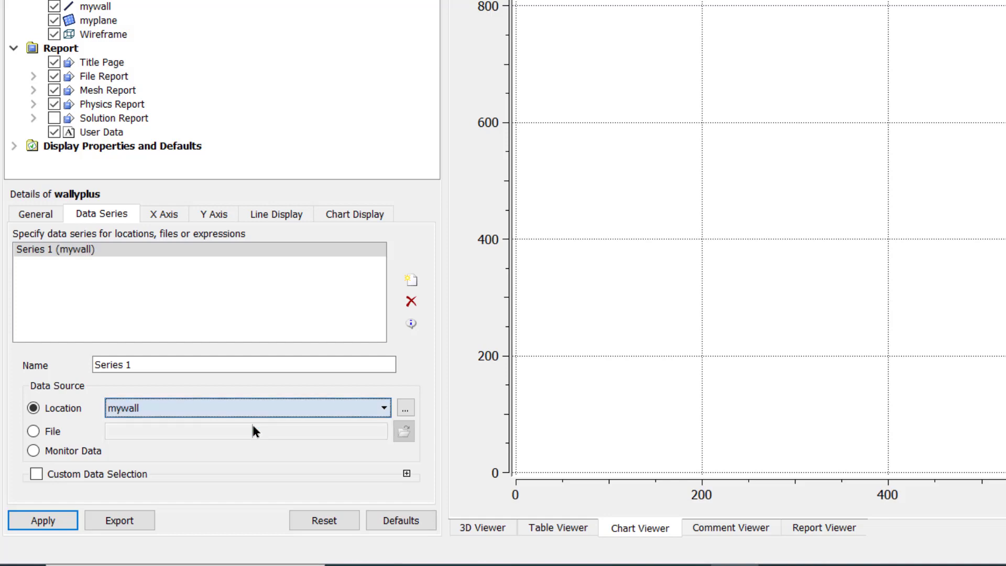
Step: Plot Wall Yplus on the vertical axis against X on the horizontal axis, and apply
{"action": "left_click", "coordinate": [171, 220]}
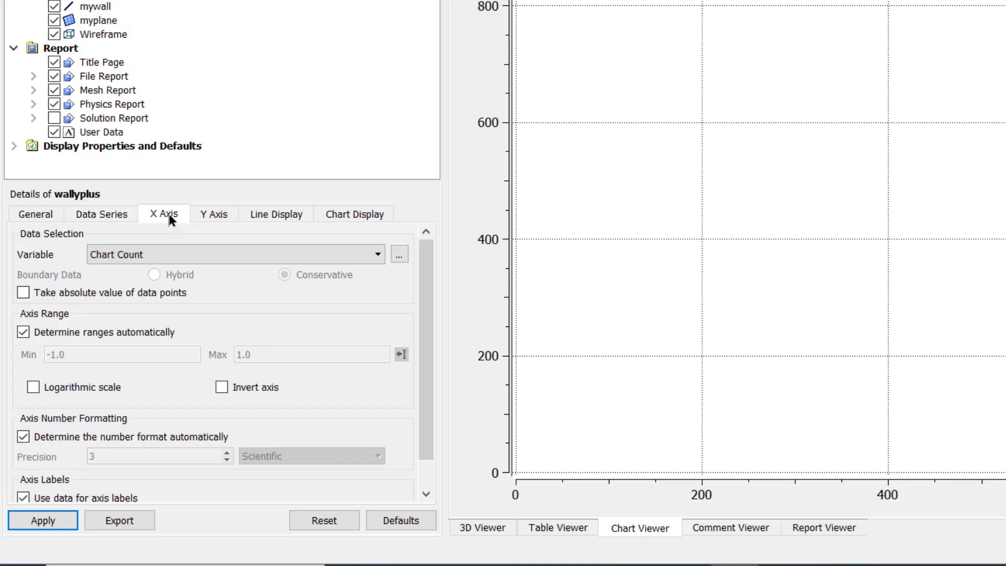
{"action": "left_click", "coordinate": [190, 255]}
{"action": "scroll", "coordinate": [248, 326], "scroll_direction": "down", "scroll_amount": 1}
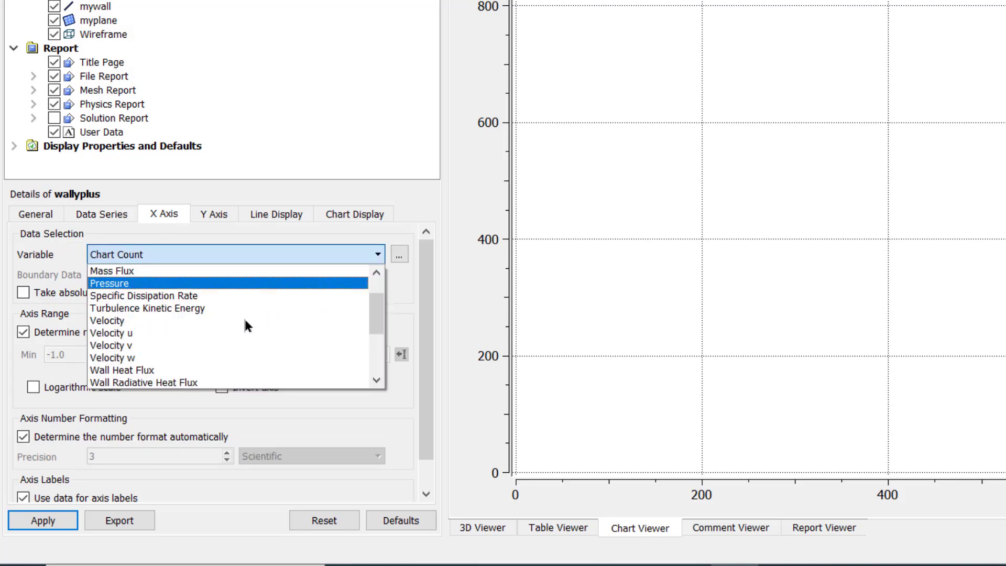
{"action": "scroll", "coordinate": [249, 326], "scroll_direction": "down", "scroll_amount": 3}
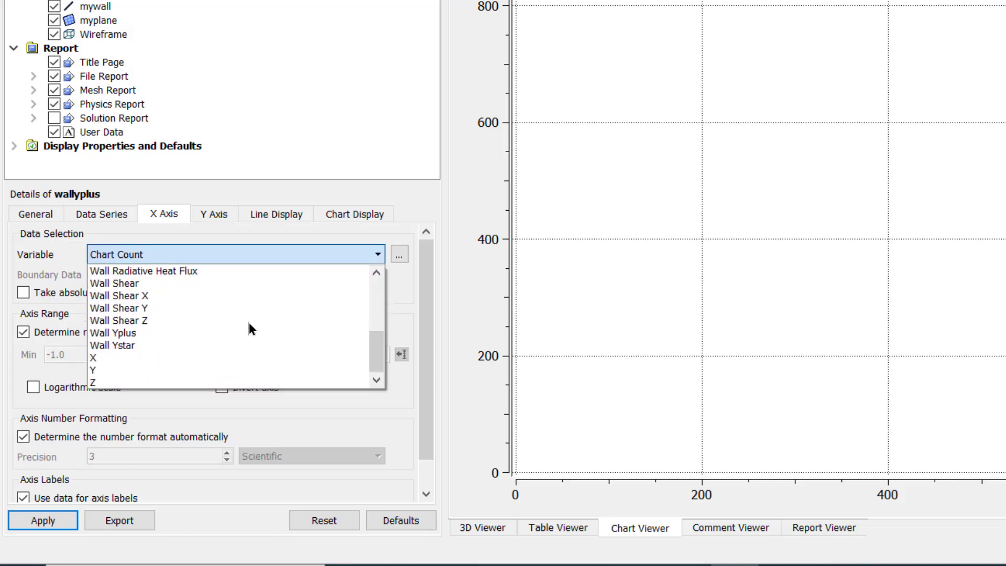
{"action": "left_click", "coordinate": [100, 358]}
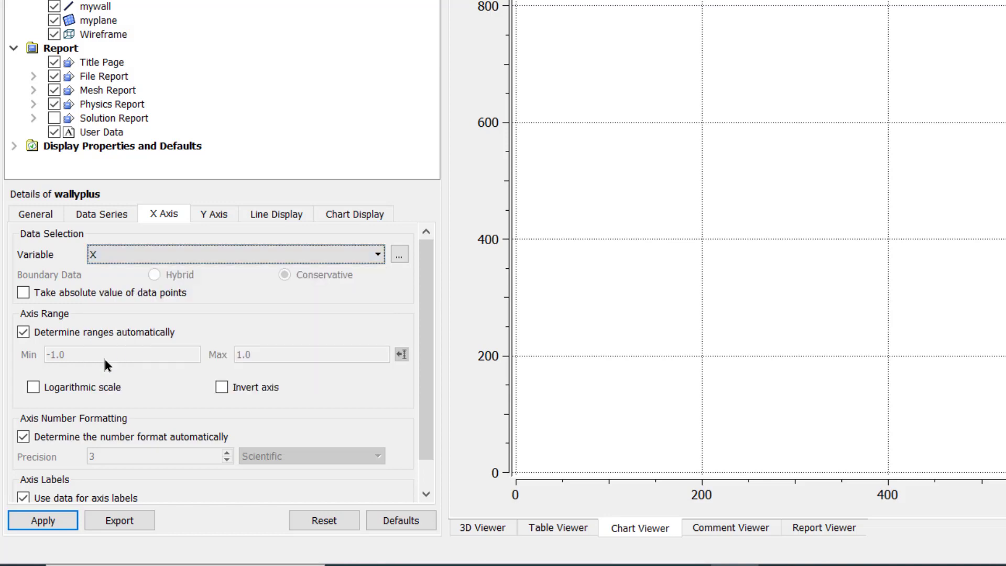
{"action": "left_click", "coordinate": [207, 220]}
{"action": "left_click", "coordinate": [217, 255]}
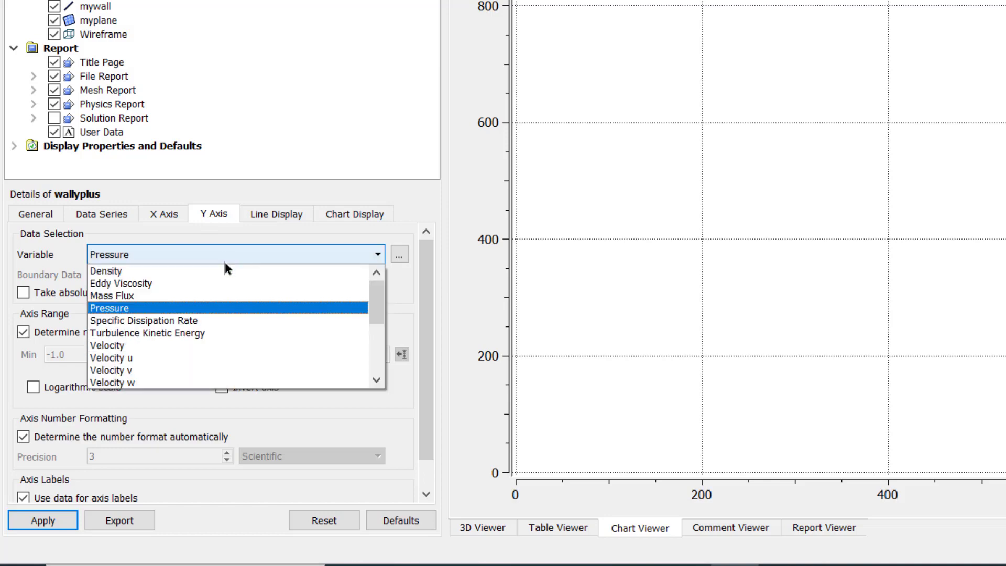
{"action": "scroll", "coordinate": [231, 324], "scroll_direction": "down", "scroll_amount": 2}
{"action": "scroll", "coordinate": [232, 332], "scroll_direction": "down", "scroll_amount": 2}
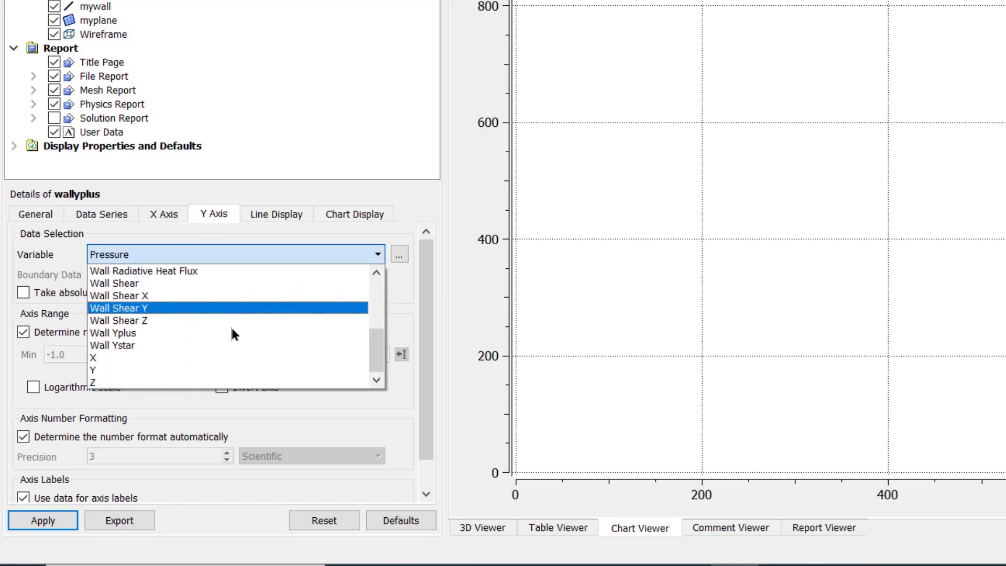
{"action": "left_click", "coordinate": [133, 334]}
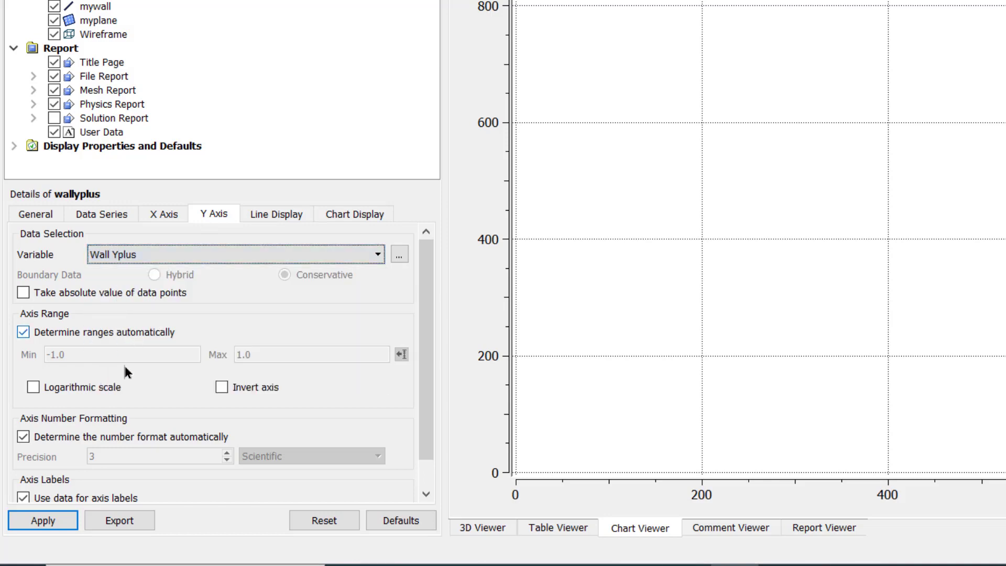
{"action": "left_click", "coordinate": [45, 519]}
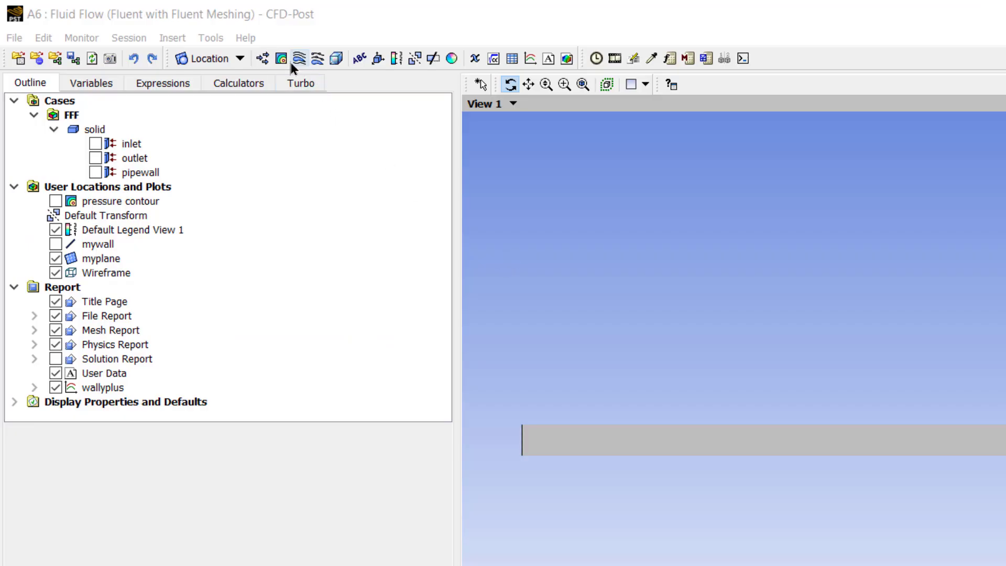
Step: Insert a contour named 'velocity contour' located on myplane
{"action": "left_click", "coordinate": [281, 58]}
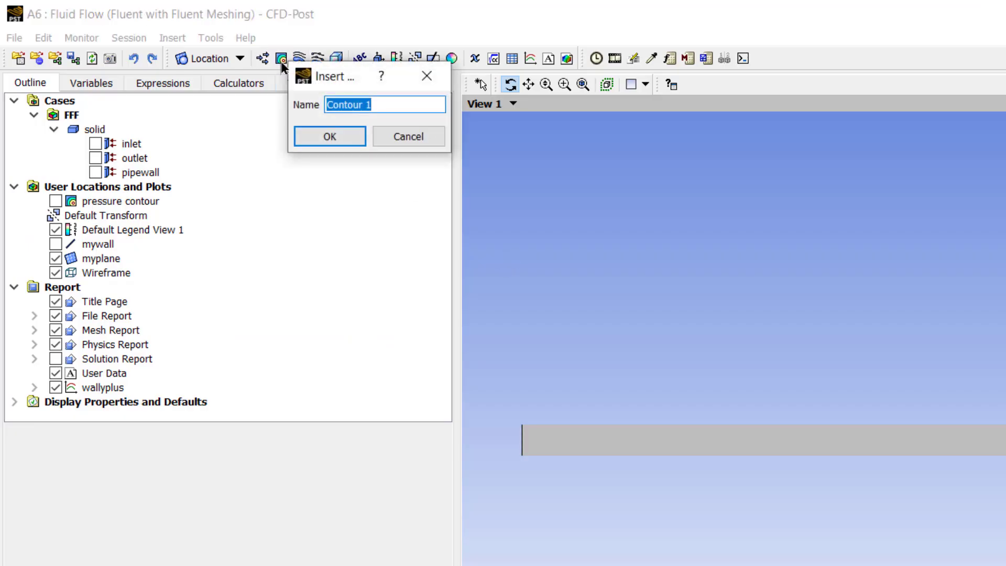
{"action": "type", "text": "velocity contour"}
{"action": "key", "text": "Return"}
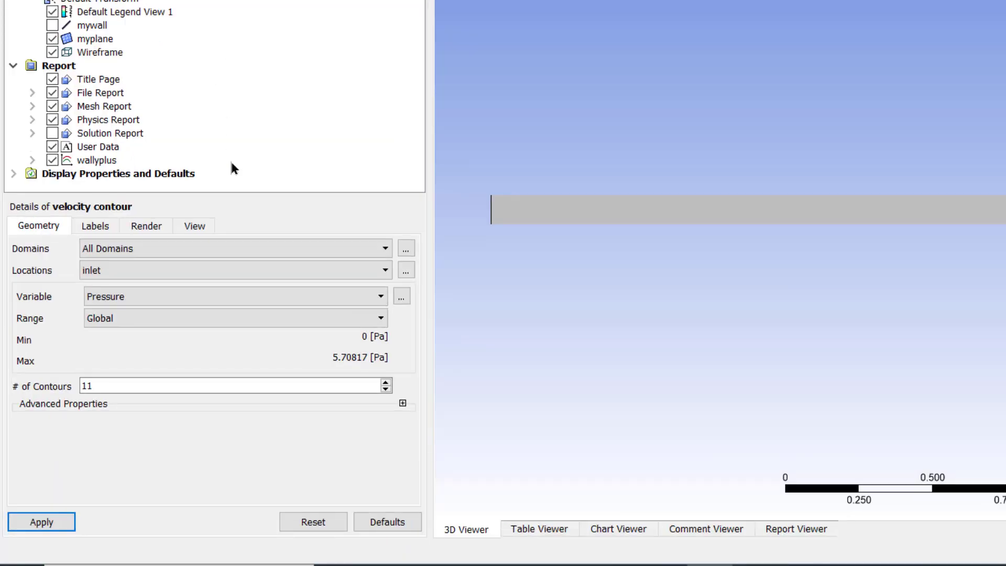
{"action": "left_click", "coordinate": [242, 277]}
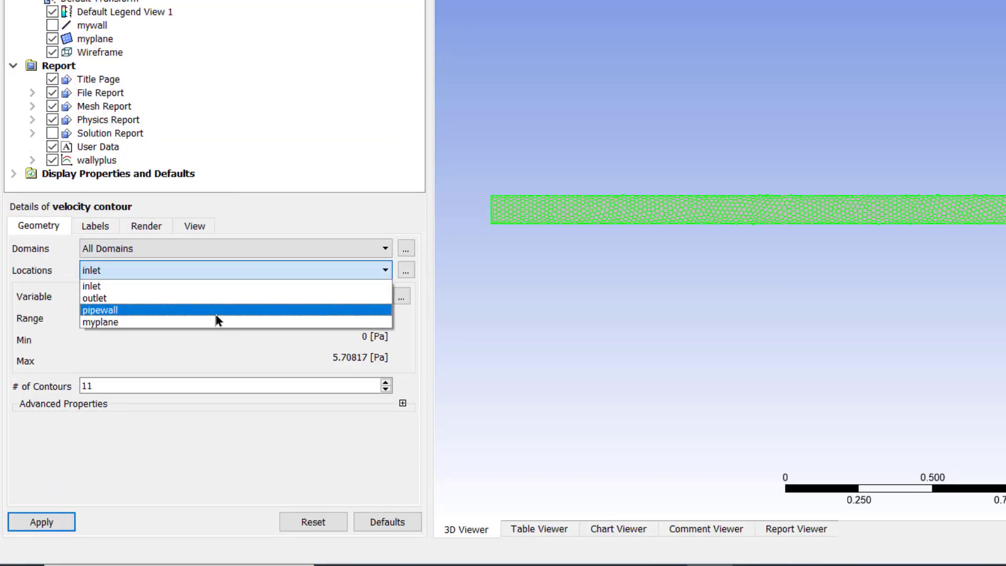
{"action": "left_click", "coordinate": [216, 322]}
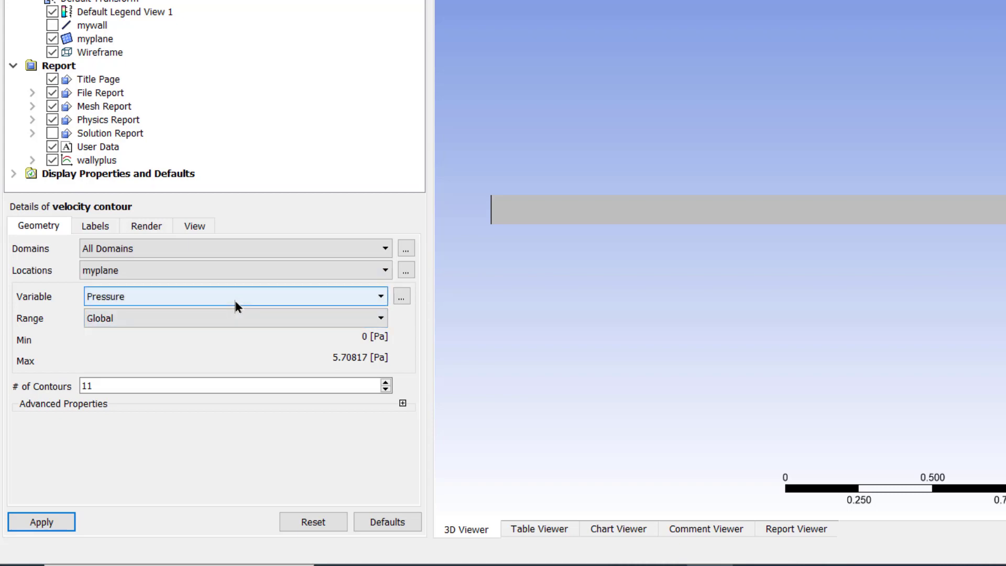
Step: Colour the contour by Velocity with 110 contour levels
{"action": "left_click", "coordinate": [235, 302]}
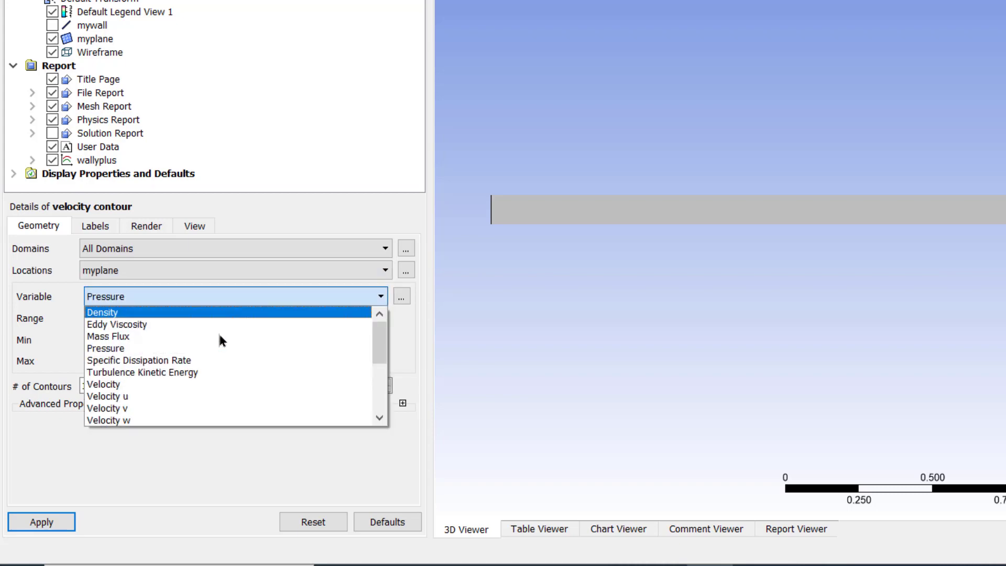
{"action": "left_click", "coordinate": [207, 386]}
{"action": "left_click", "coordinate": [204, 383]}
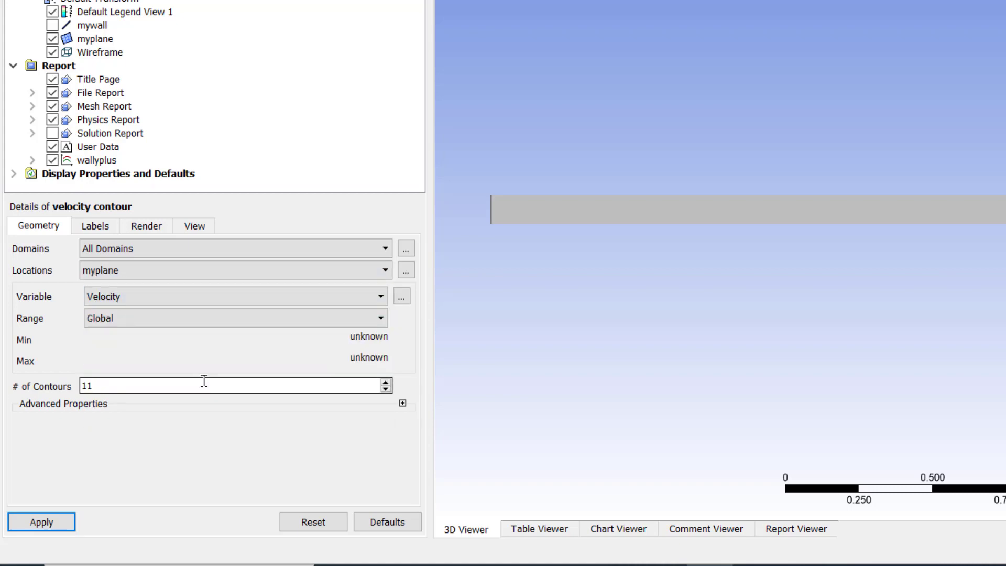
{"action": "type", "text": "0"}
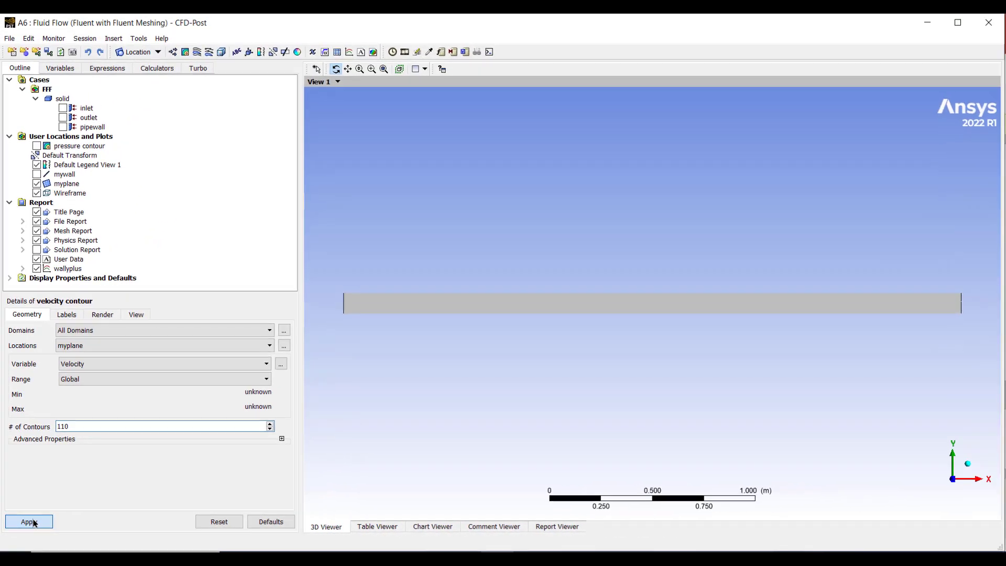
Step: Draw the velocity contour and apply a 1, 10, 1 scale to stretch it tenfold in Y
{"action": "left_click", "coordinate": [29, 522]}
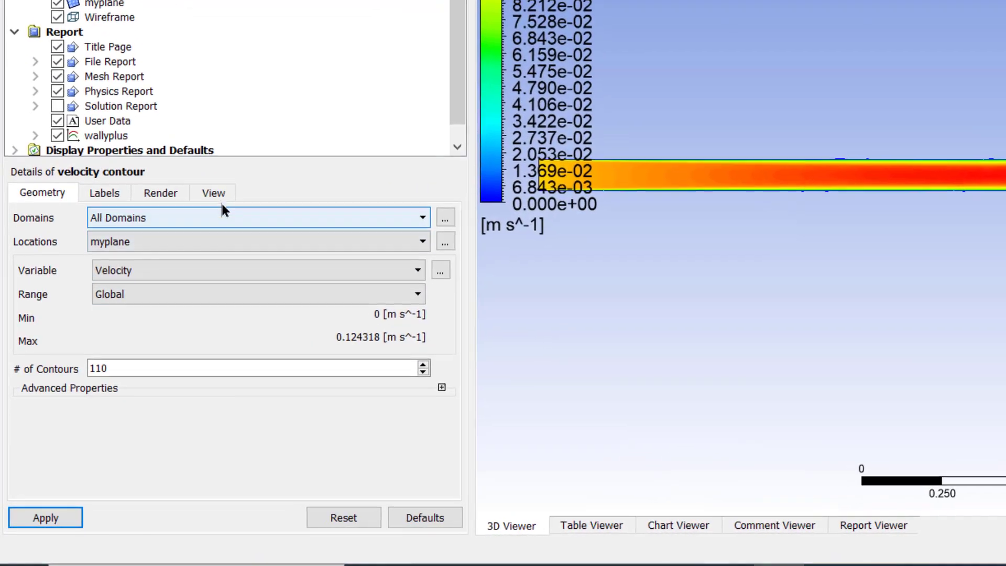
{"action": "left_click", "coordinate": [219, 197]}
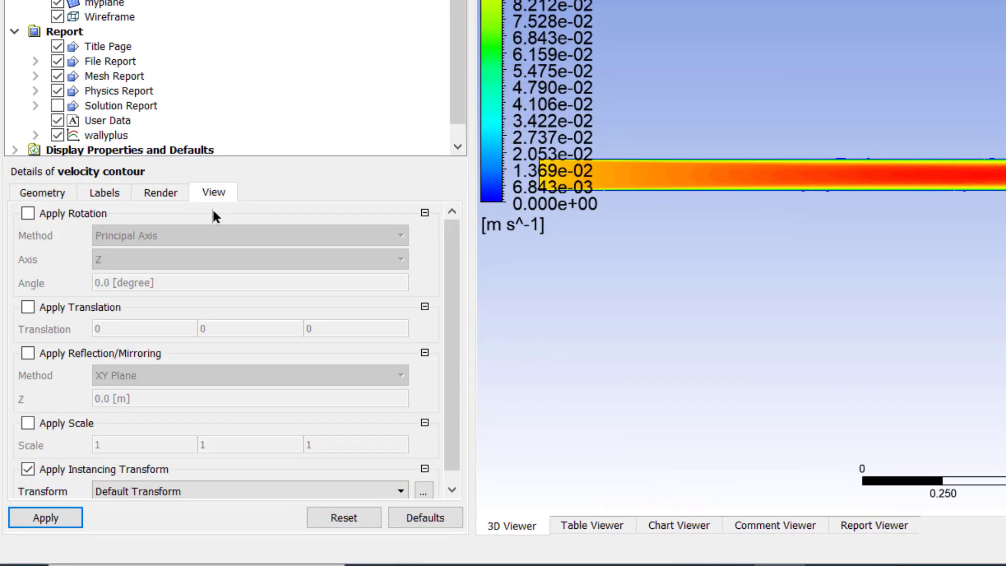
{"action": "left_click", "coordinate": [27, 422]}
{"action": "left_click", "coordinate": [203, 445]}
{"action": "type", "text": "0"}
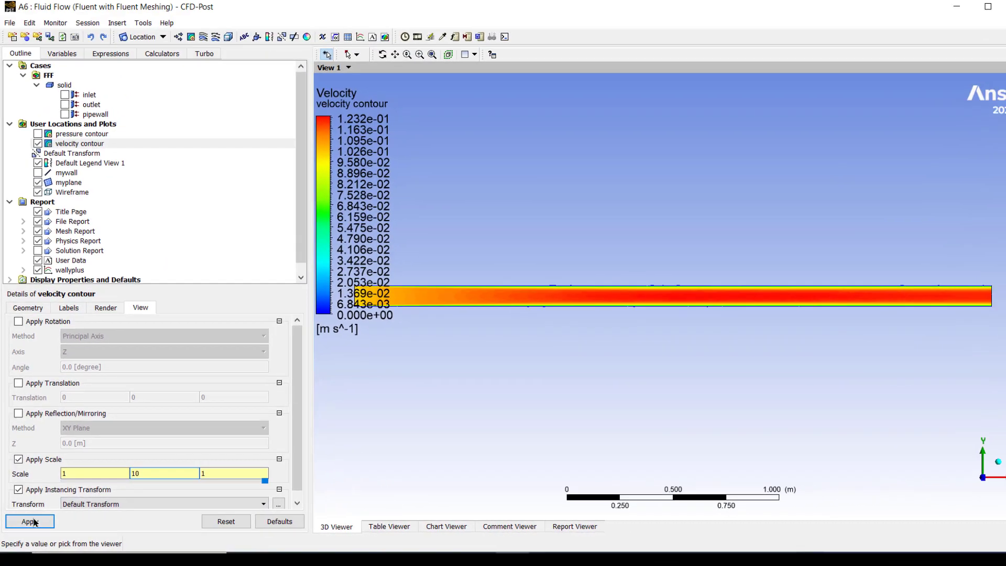
{"action": "key", "text": "Return"}
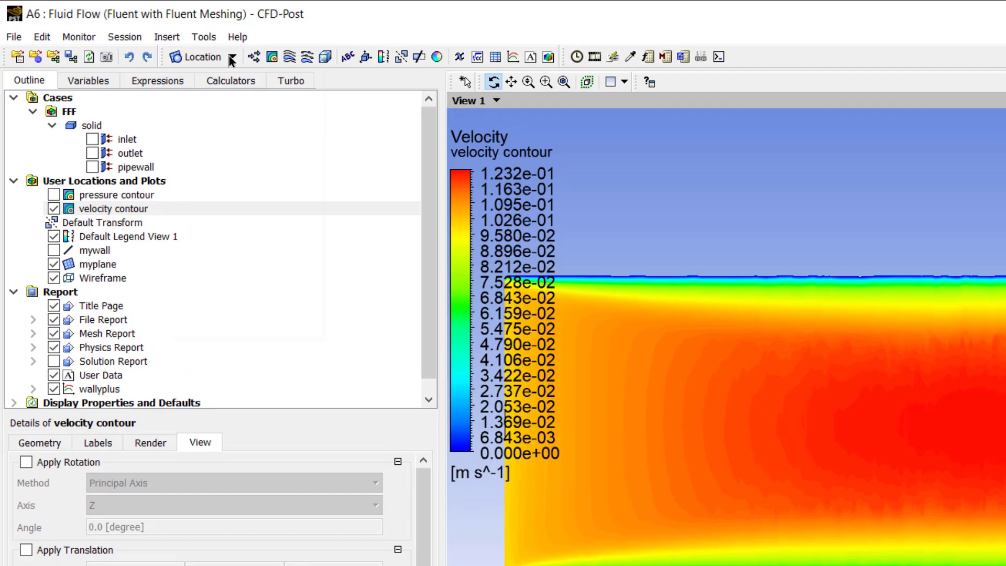
Step: Insert a new line location named Line 1
{"action": "left_click", "coordinate": [232, 58]}
{"action": "left_click", "coordinate": [209, 115]}
{"action": "key", "text": "Return"}
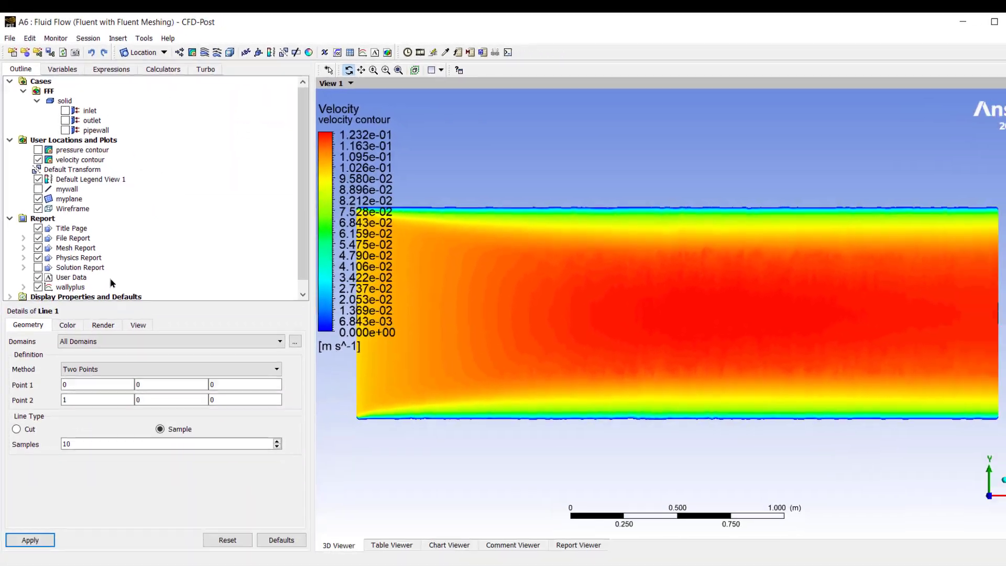